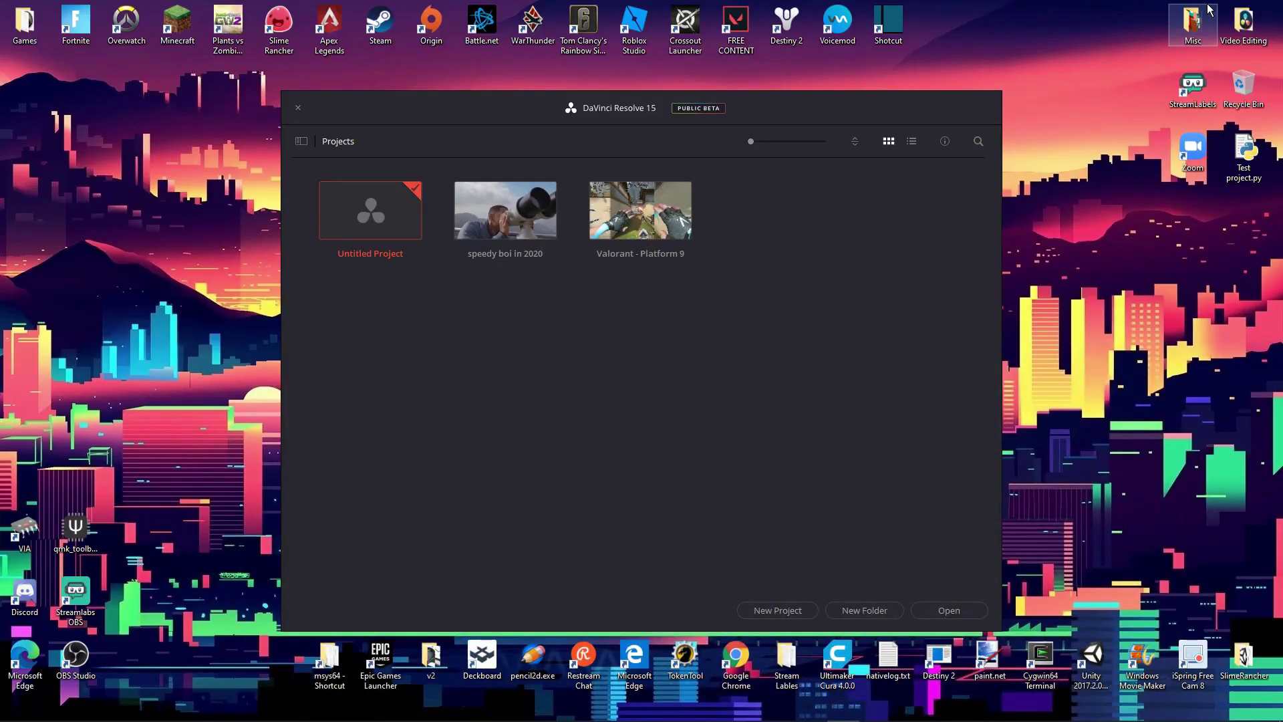
- Create a new project from the Project Manager, which opens as Memetage Tutorial
{"action": "left_click", "coordinate": [775, 611]}
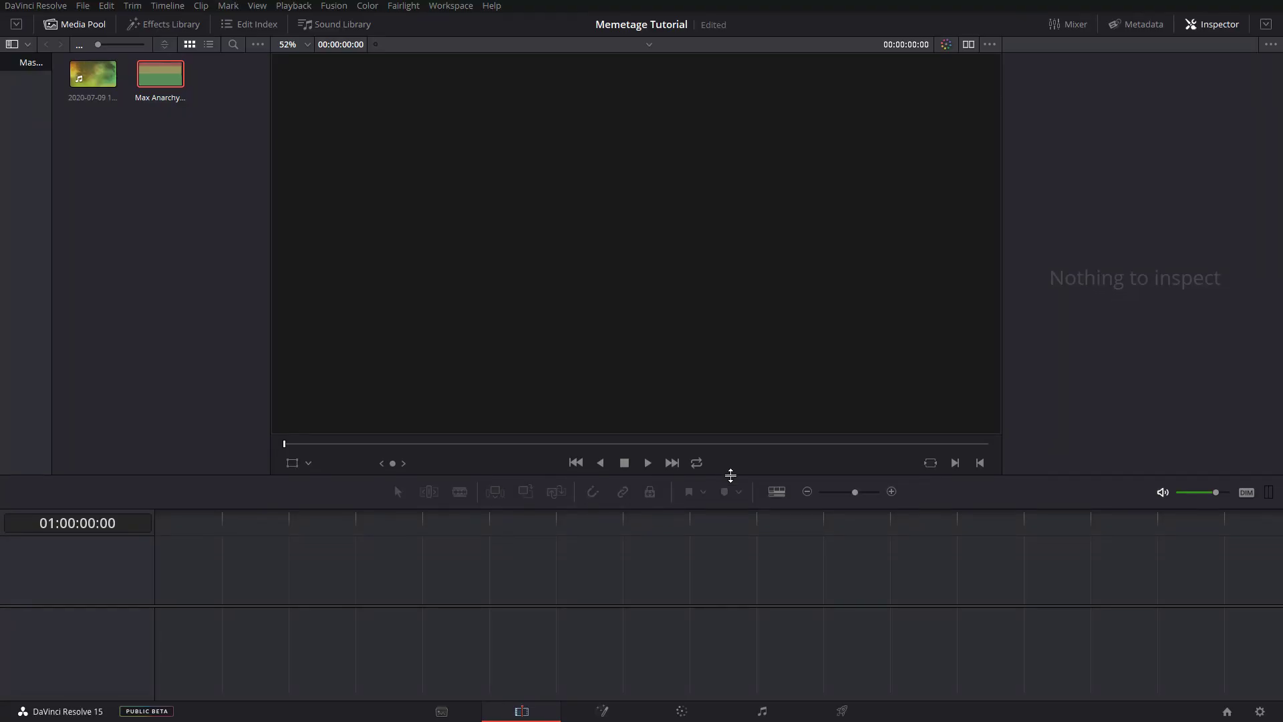
- Drop Max Anarchy OST - Kill 'Em All.mp3 onto the empty timeline and select the music clip
{"action": "left_click_drag", "start_coordinate": [153, 77], "coordinate": [153, 624]}
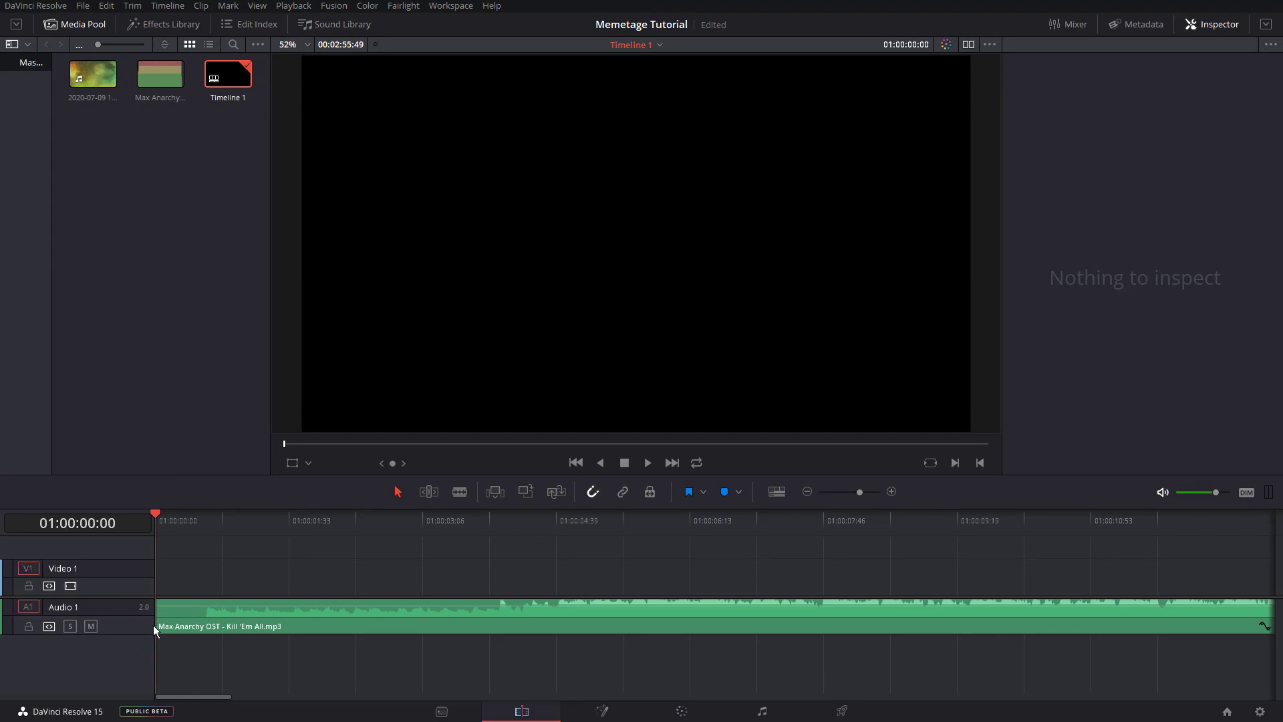
{"action": "left_click", "coordinate": [343, 620]}
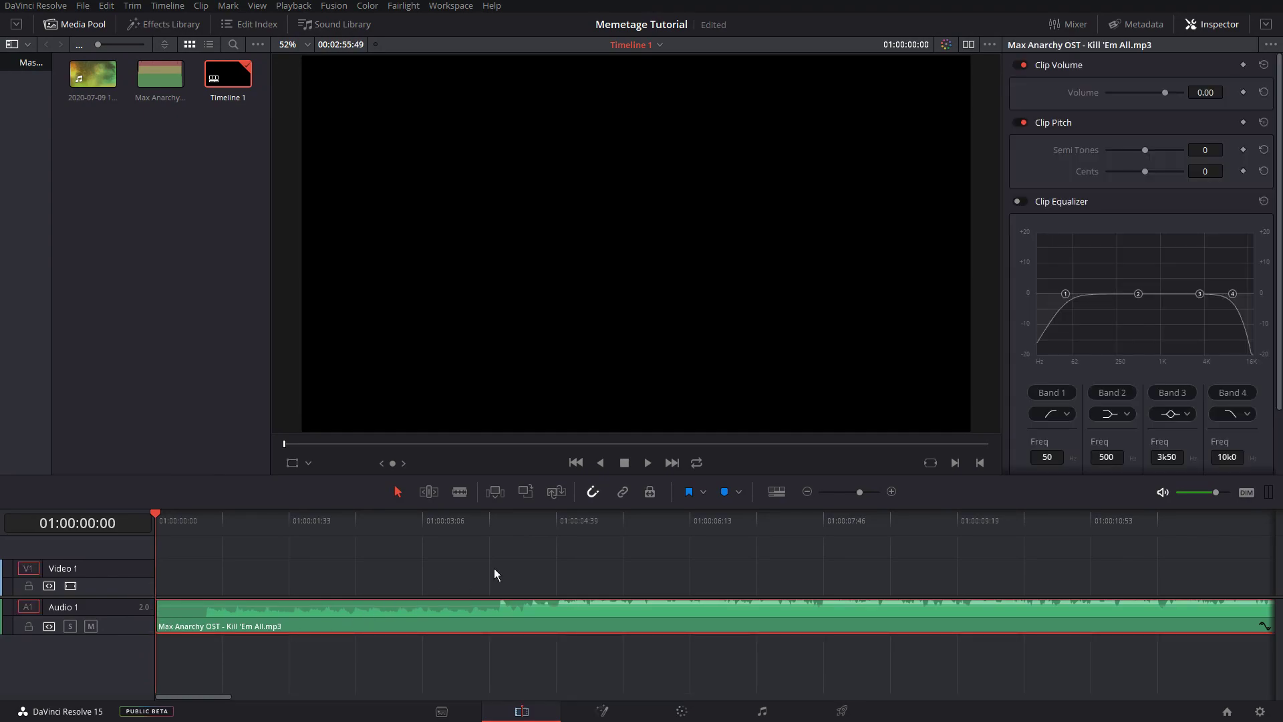
{"action": "left_click", "coordinate": [1205, 92]}
{"action": "type", "text": "-"}
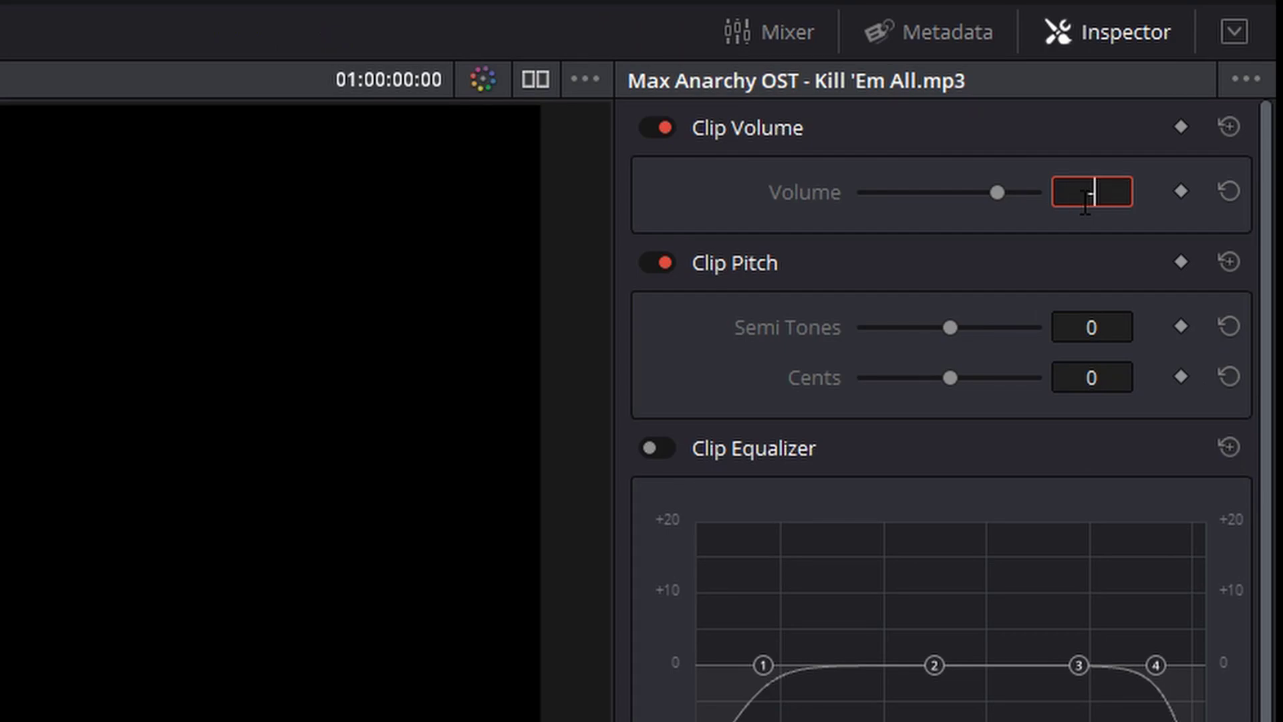
{"action": "type", "text": "8"}
{"action": "key", "text": "Return"}
{"action": "left_click_drag", "start_coordinate": [134, 106], "coordinate": [595, 583]}
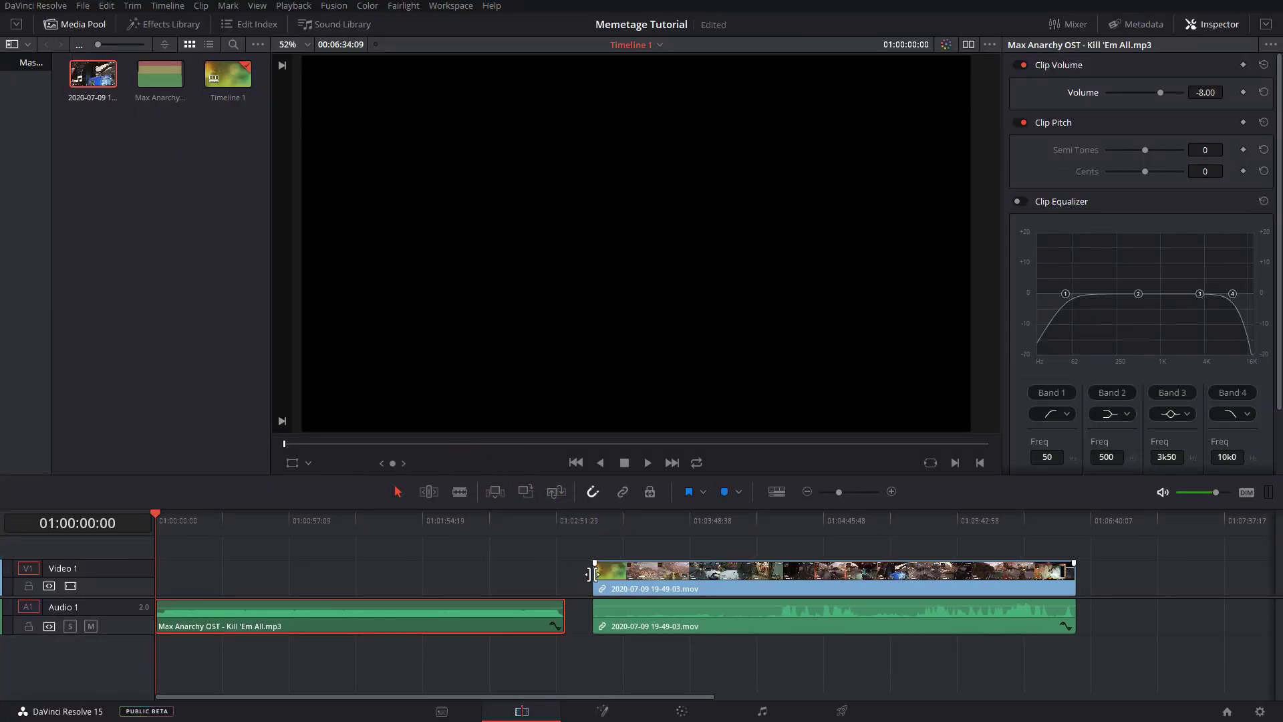
{"action": "left_click", "coordinate": [782, 525]}
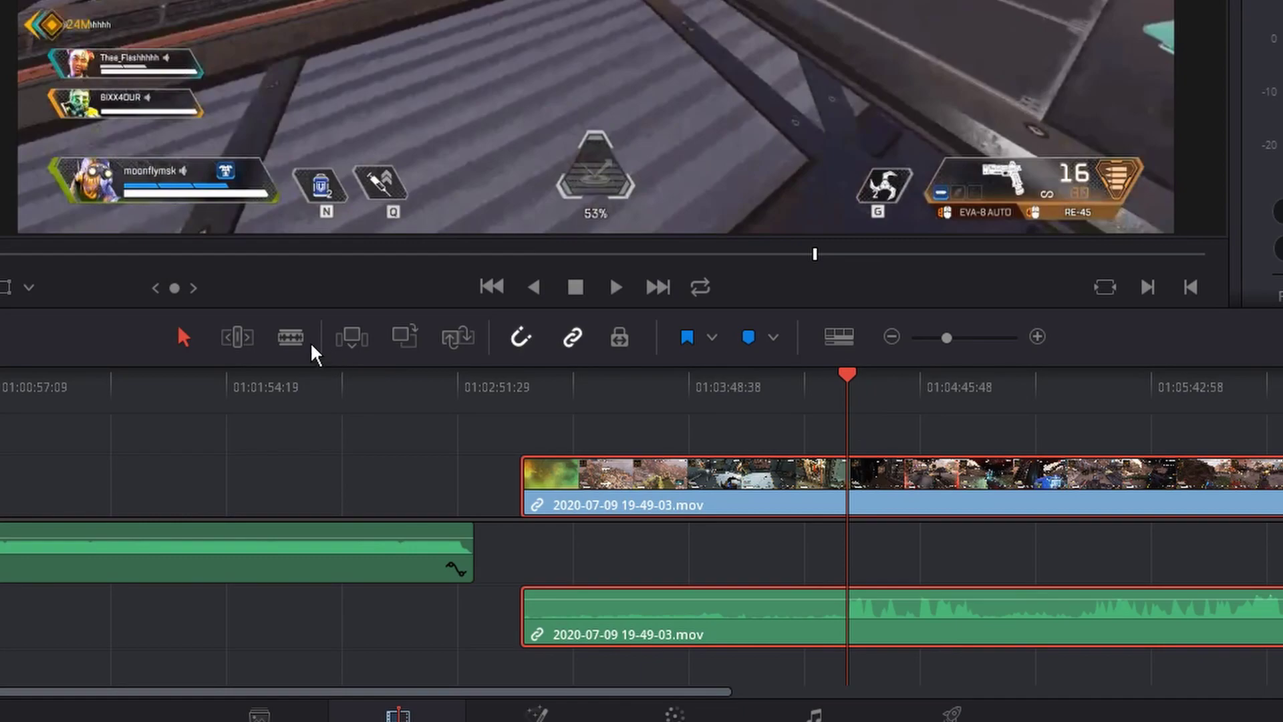
- Blade the gameplay clip and move the kept parts to the start of the timeline
{"action": "left_click", "coordinate": [308, 342]}
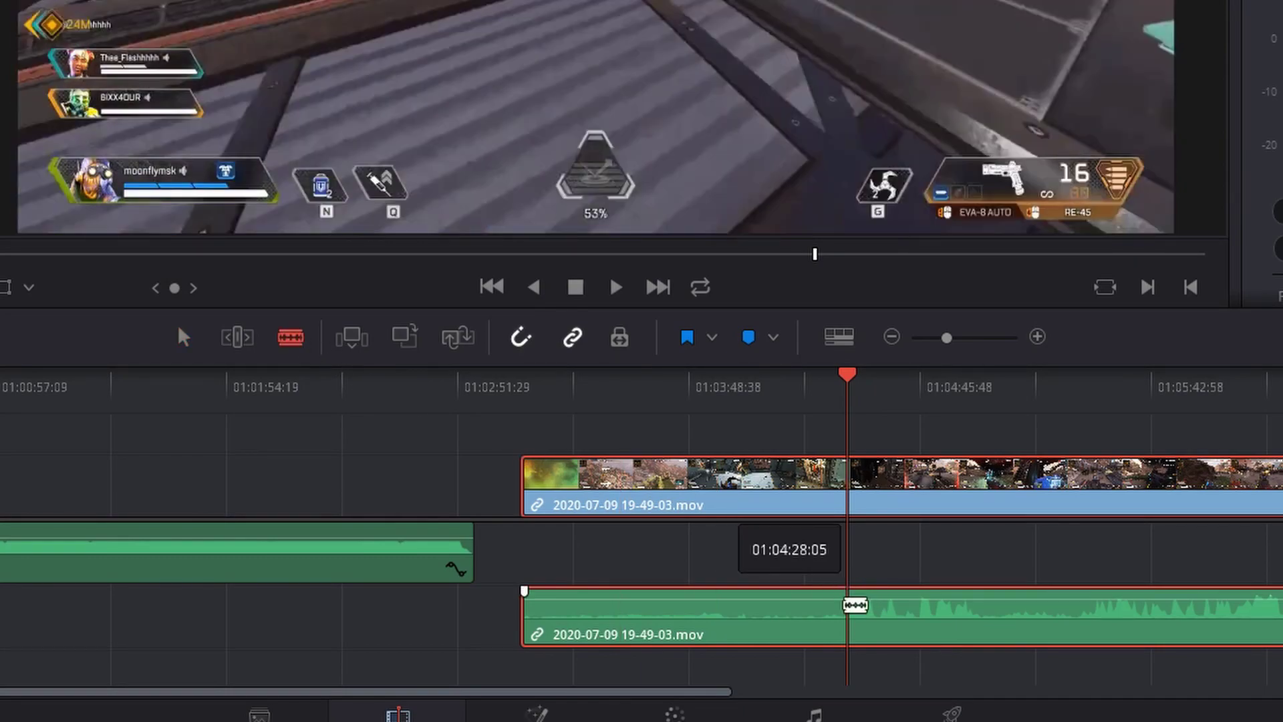
{"action": "left_click", "coordinate": [847, 605]}
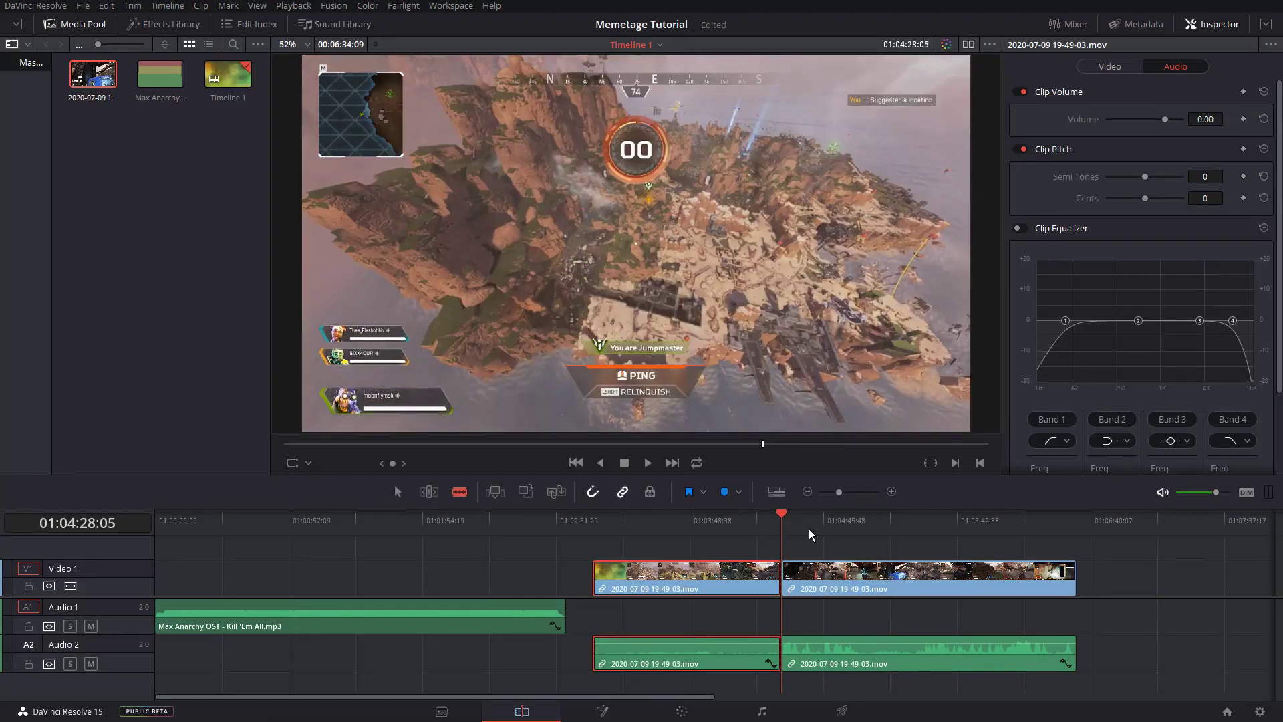
{"action": "left_click_drag", "start_coordinate": [788, 520], "coordinate": [830, 521]}
{"action": "left_click_drag", "start_coordinate": [668, 579], "coordinate": [68, 572]}
{"action": "left_click", "coordinate": [163, 520]}
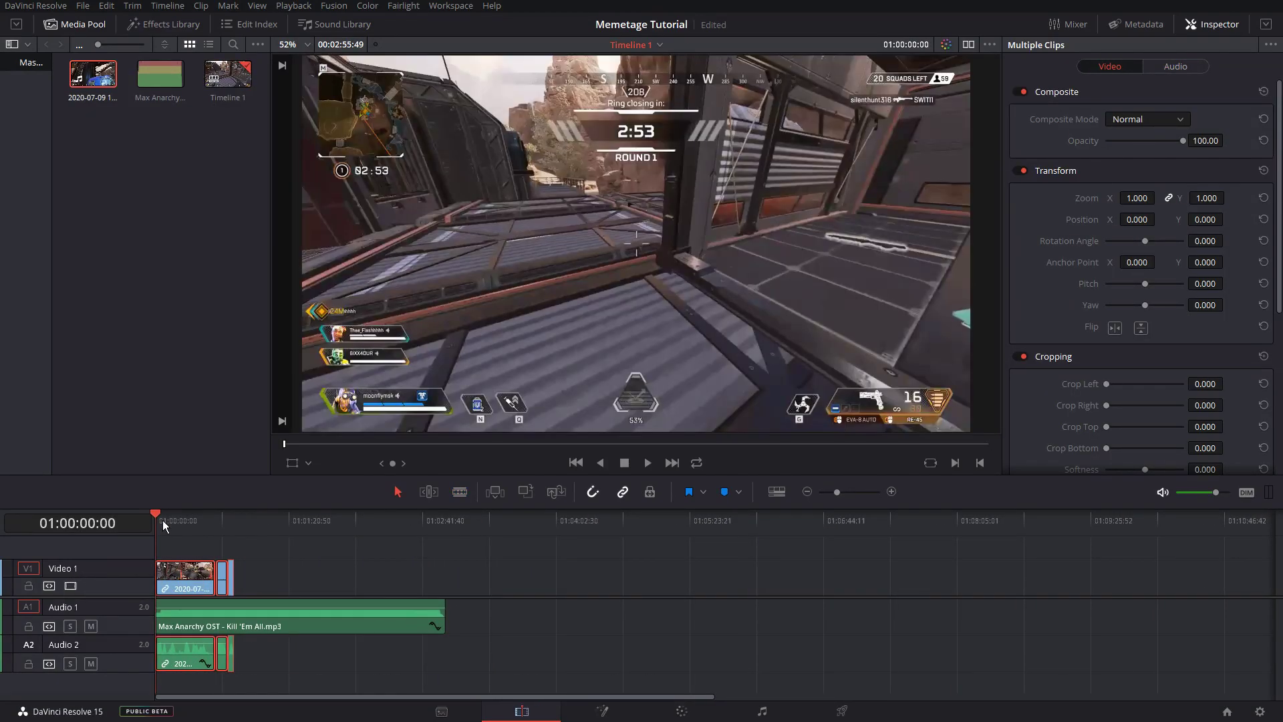
{"action": "left_click_drag", "start_coordinate": [846, 493], "coordinate": [856, 492]}
- Preview the edit and import the downloaded KSI mp3 from the browser into the Media Pool
{"action": "key", "text": "space"}
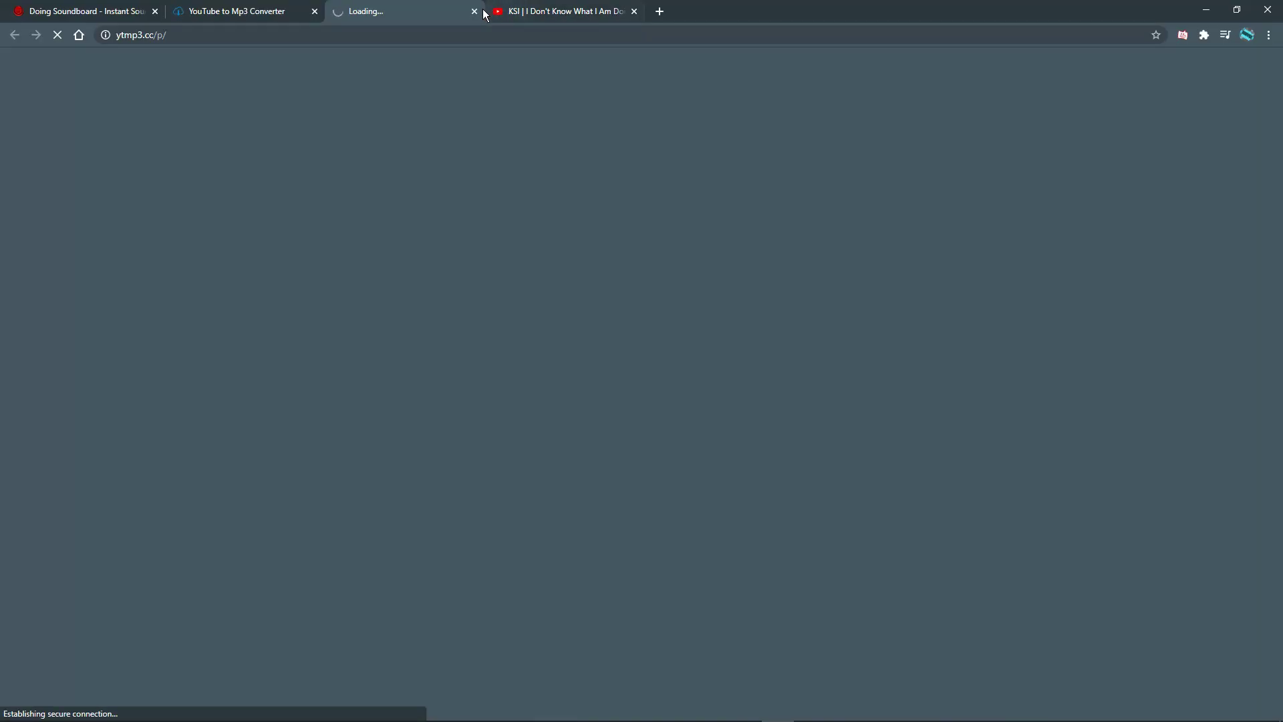
{"action": "left_click", "coordinate": [473, 11]}
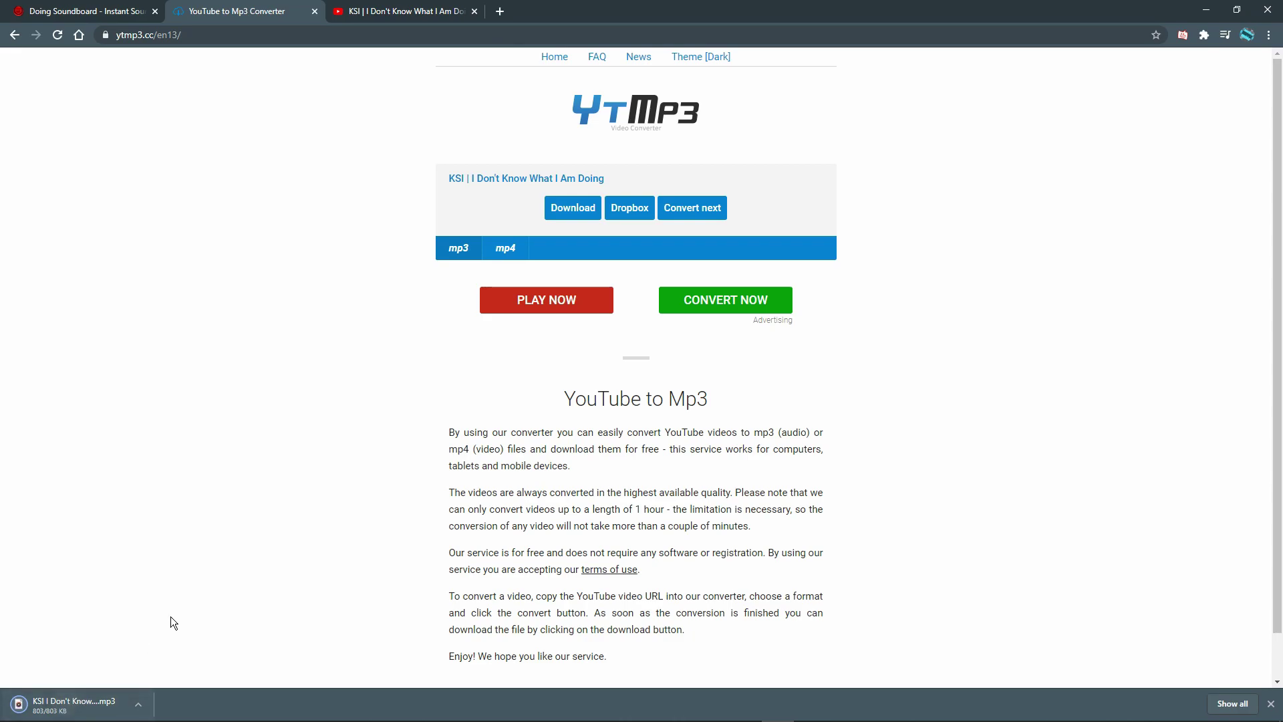
{"action": "left_click_drag", "start_coordinate": [73, 703], "coordinate": [151, 626]}
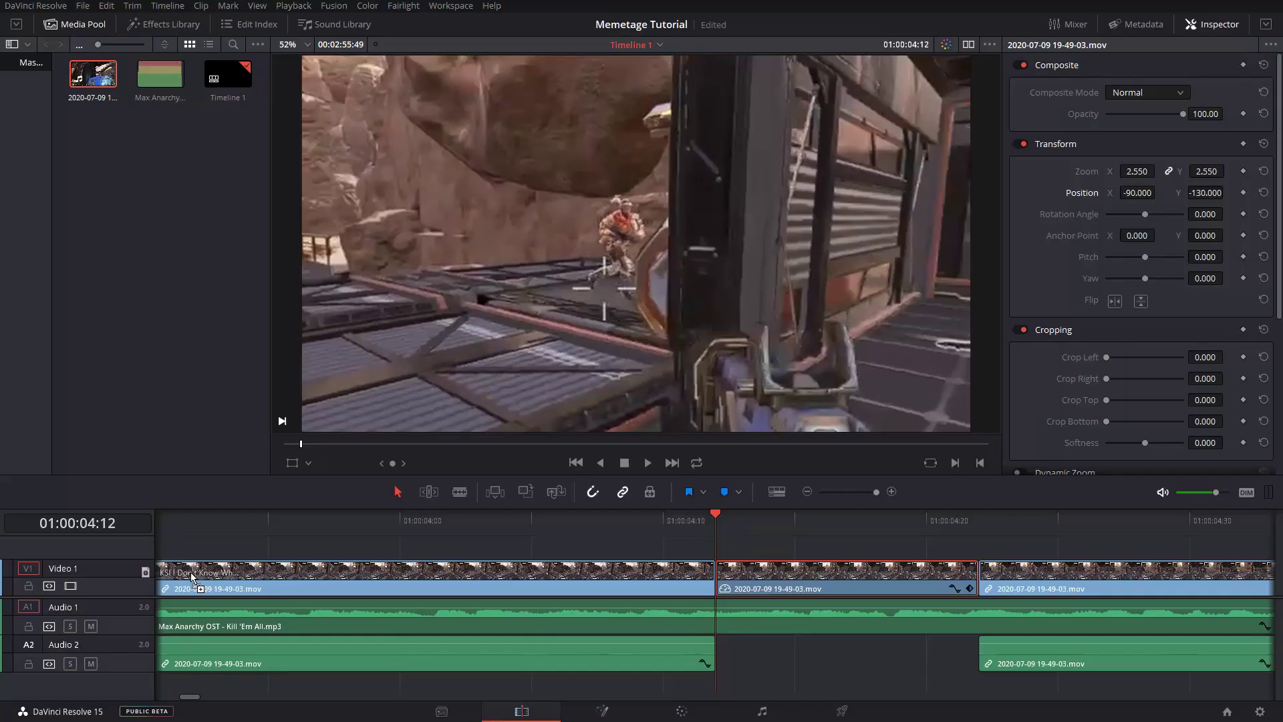
- Put the KSI sound on a new Audio 3 track and preview it, adjusting timeline zoom
{"action": "left_click_drag", "start_coordinate": [205, 580], "coordinate": [688, 685]}
{"action": "key", "text": "space"}
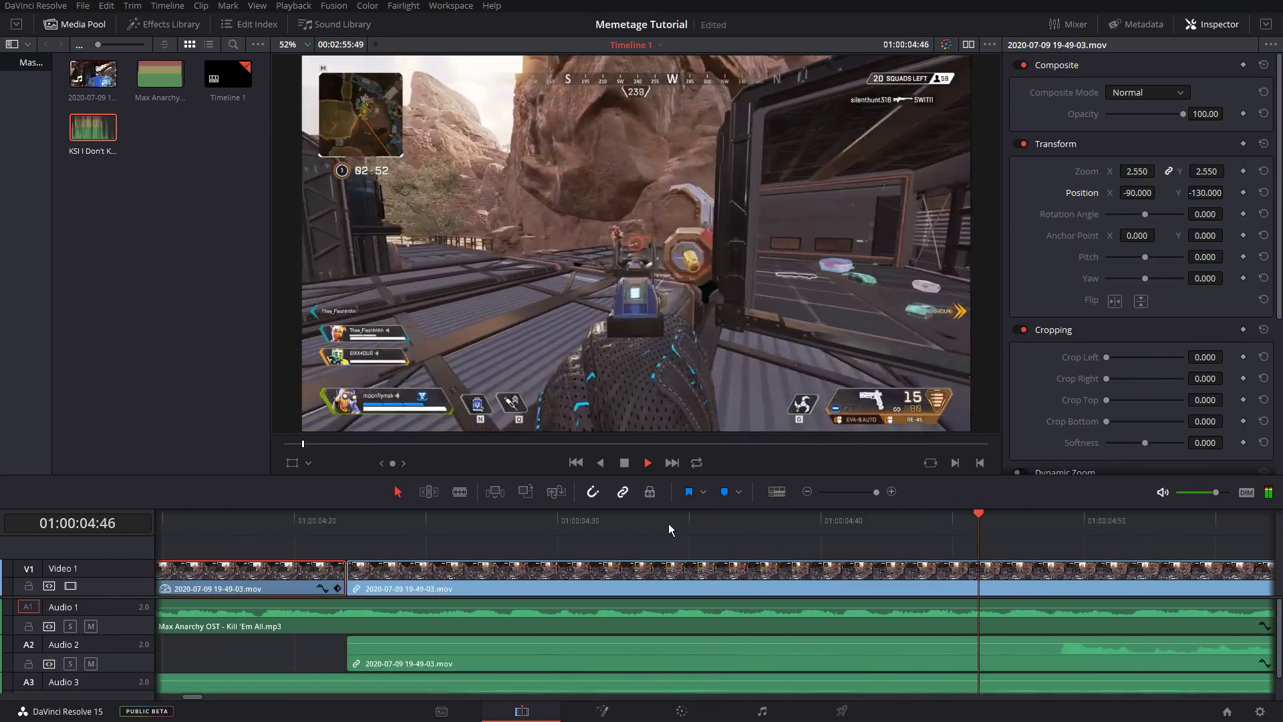
{"action": "left_click", "coordinate": [853, 494]}
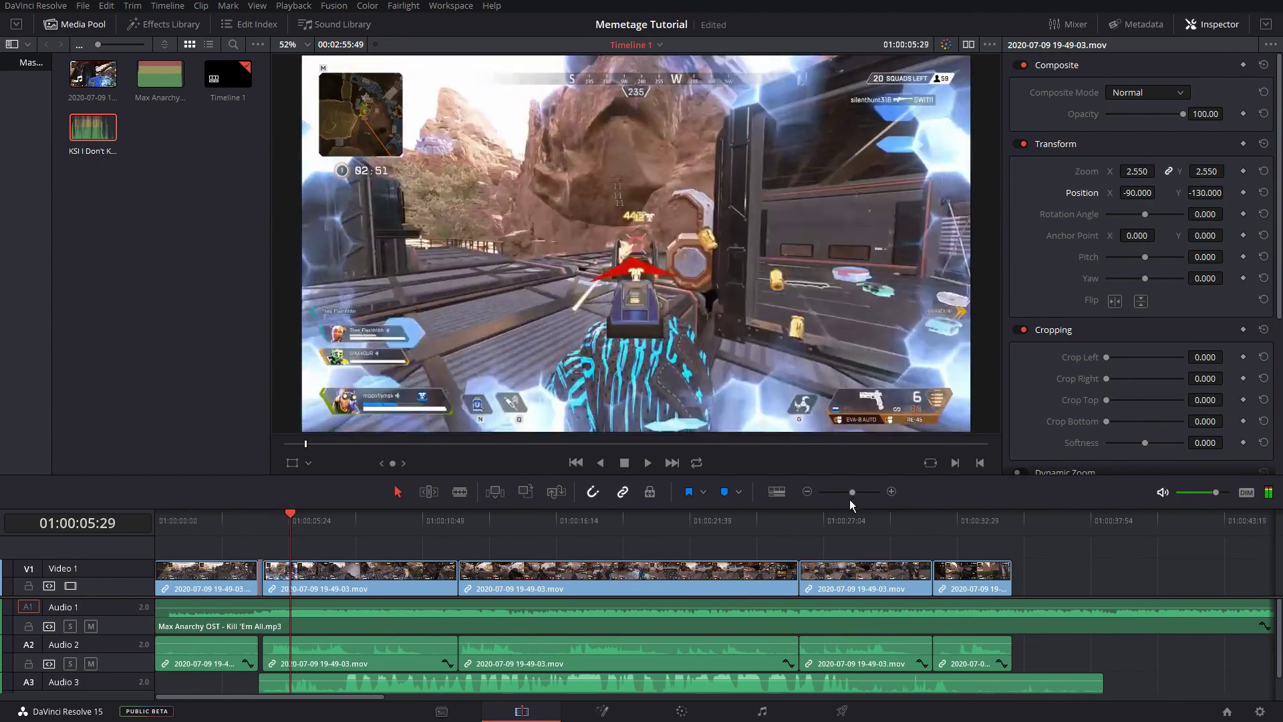
{"action": "key", "text": "space"}
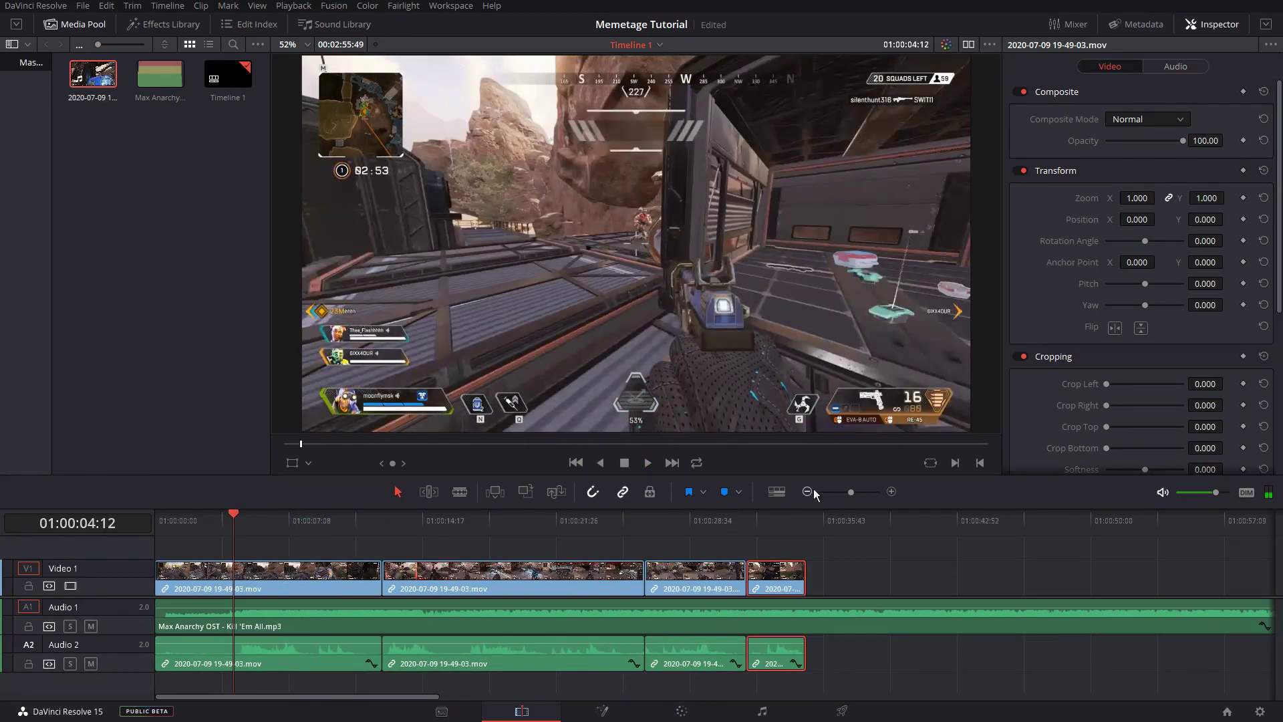
{"action": "left_click_drag", "start_coordinate": [849, 492], "coordinate": [864, 491]}
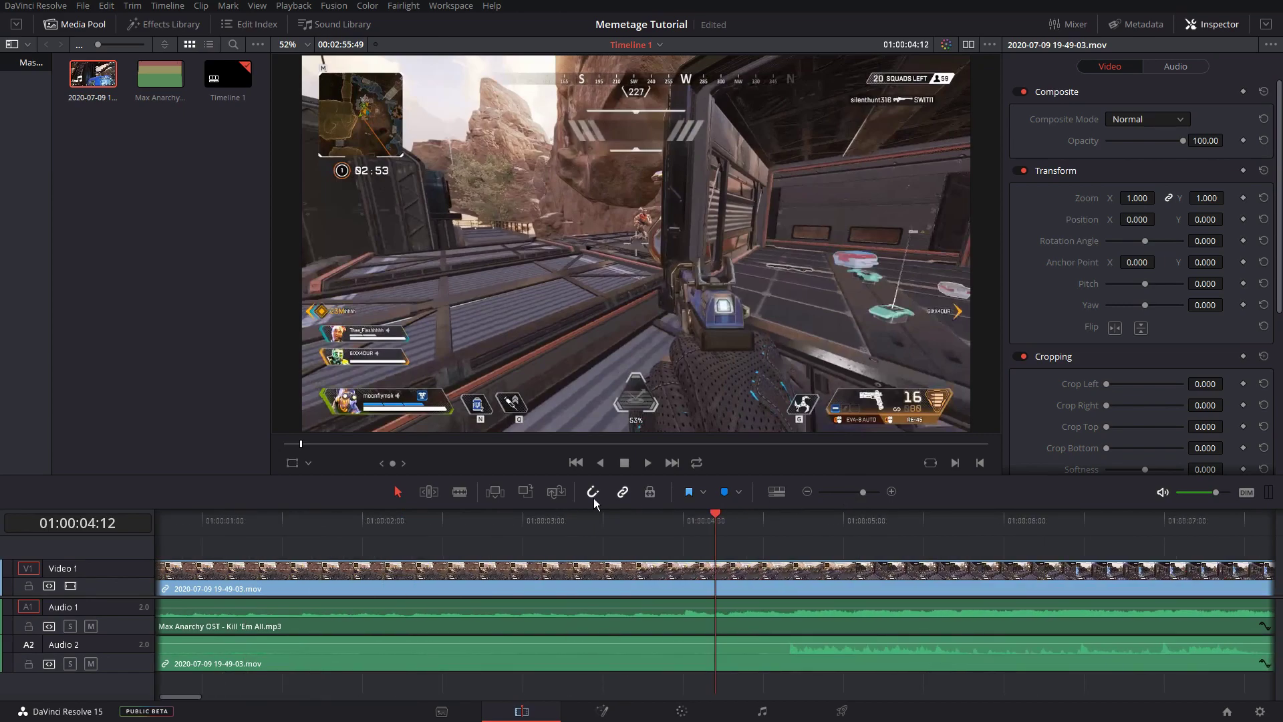
- Blade the gameplay at 01:00:04:12 and 01:00:04:13, then select the one-frame clip between them
{"action": "left_click", "coordinate": [460, 492]}
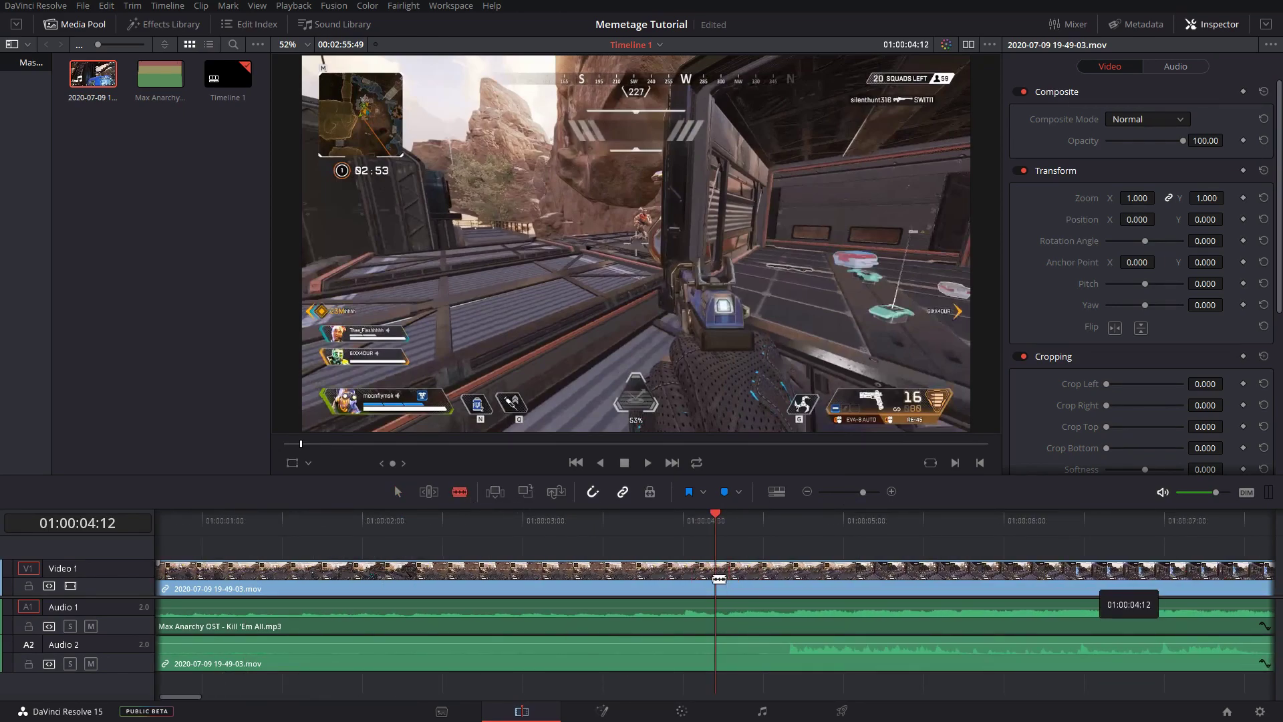
{"action": "left_click", "coordinate": [717, 518]}
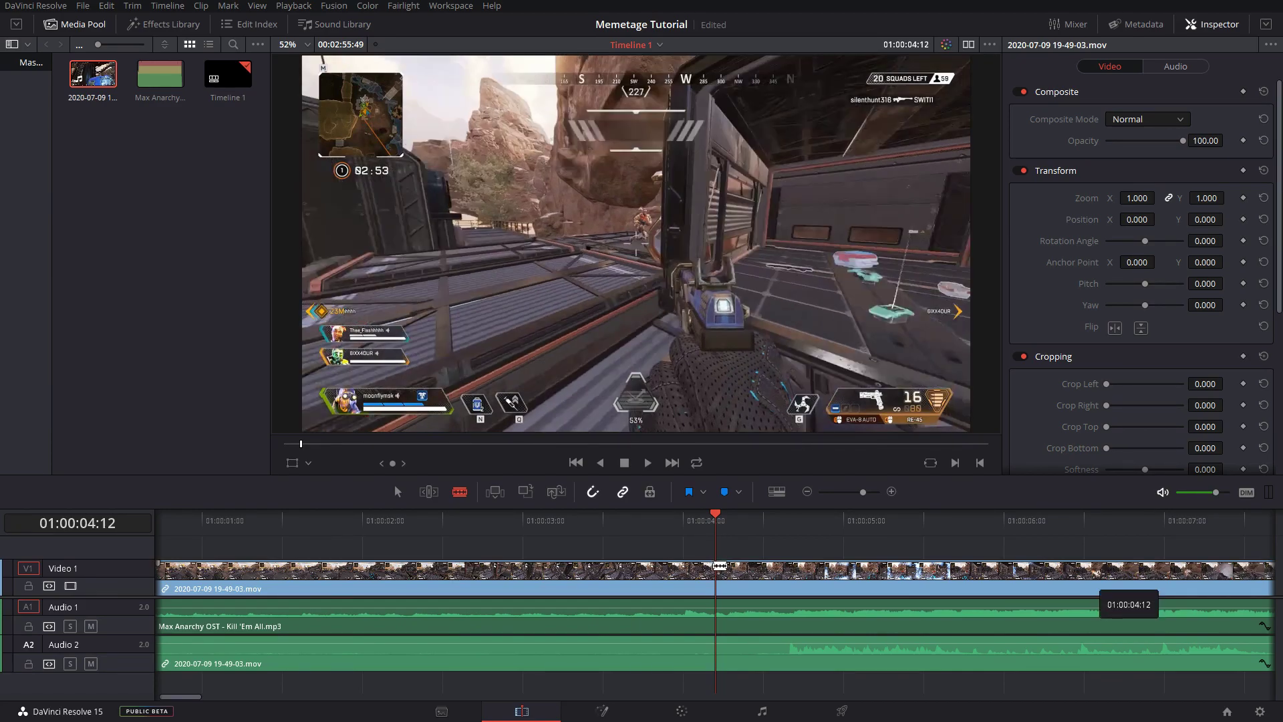
{"action": "left_click", "coordinate": [719, 566]}
{"action": "key", "text": "Right"}
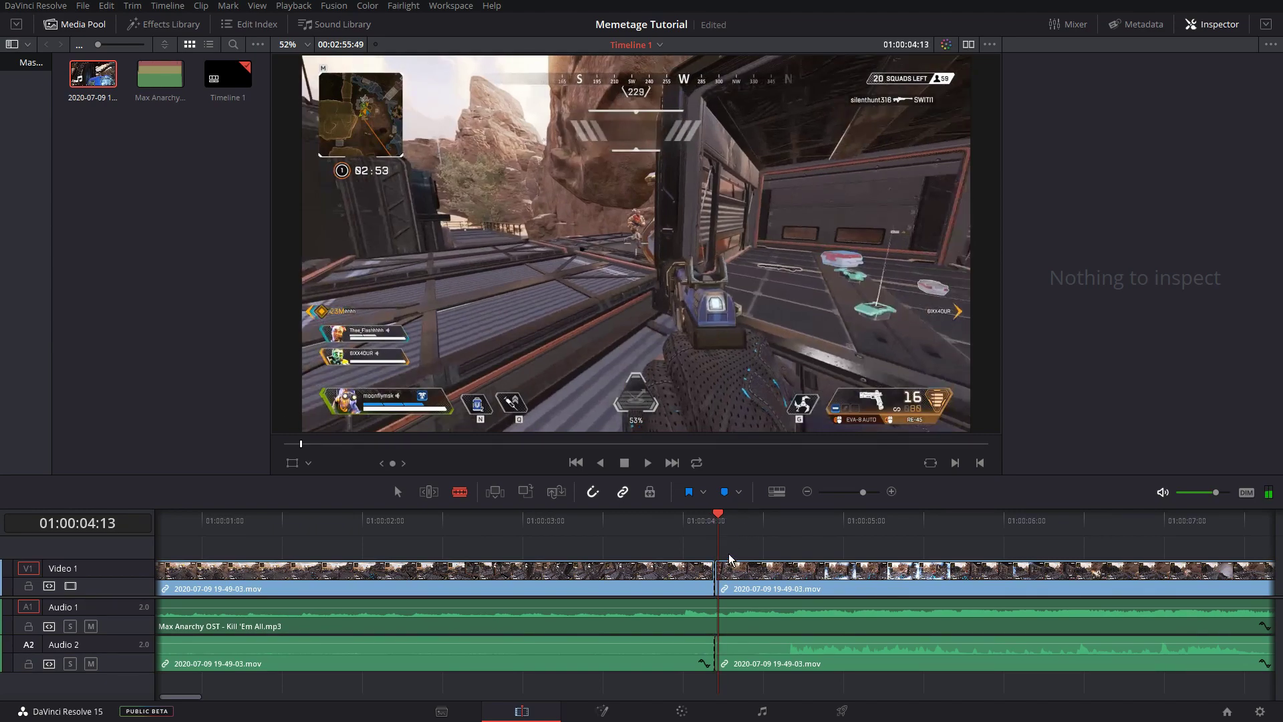
{"action": "left_click", "coordinate": [727, 559]}
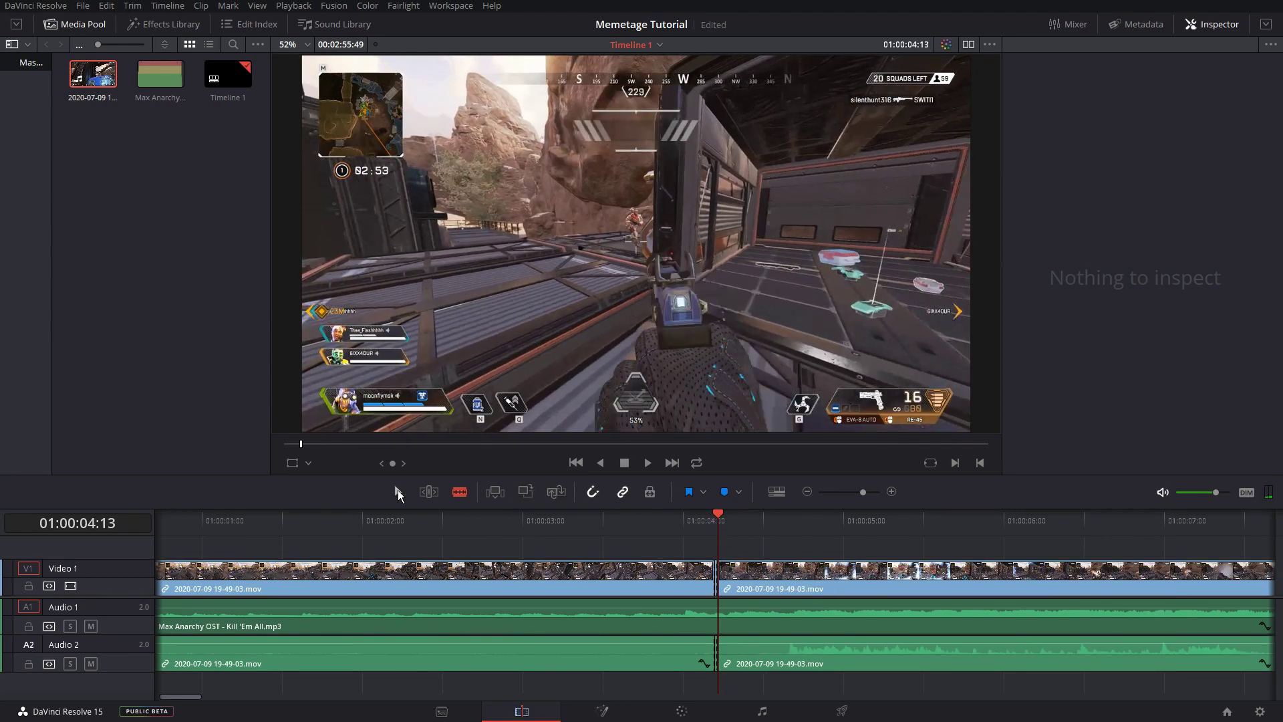
{"action": "left_click_drag", "start_coordinate": [868, 491], "coordinate": [876, 492]}
{"action": "left_click", "coordinate": [703, 576]}
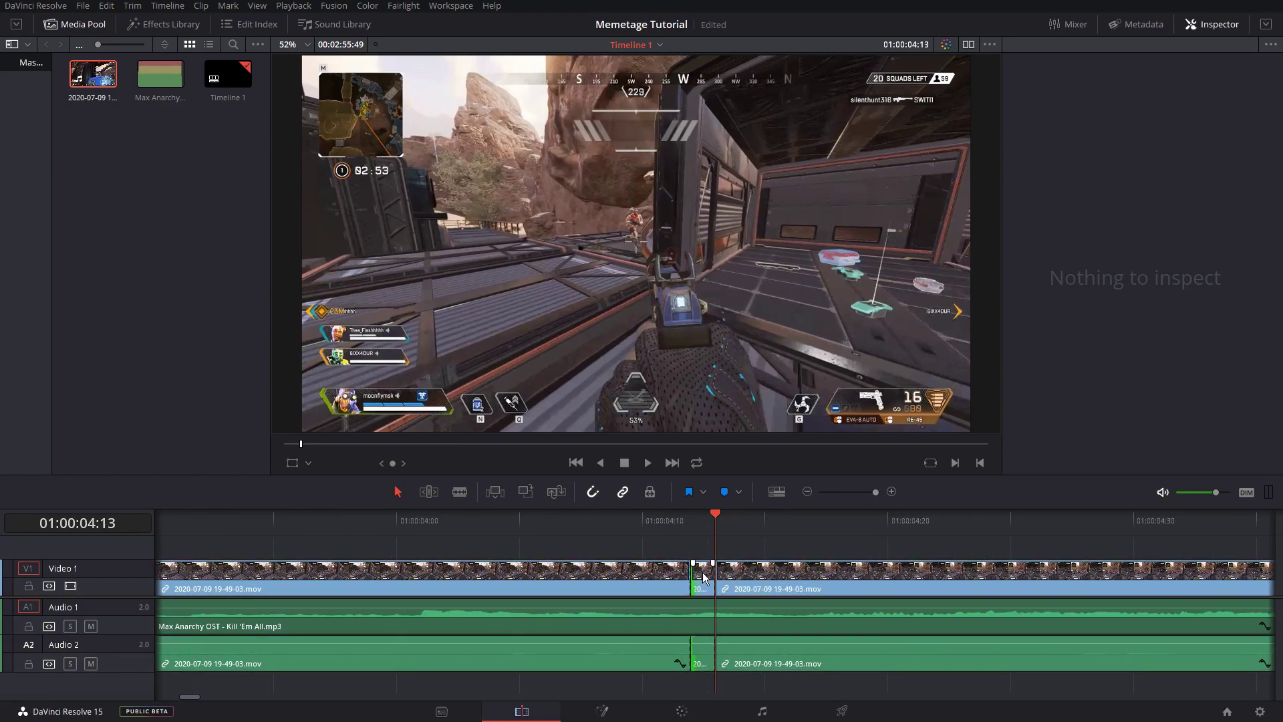
- Turn the one-frame clip into a freeze frame via Change Clip Speed
{"action": "right_click", "coordinate": [703, 576]}
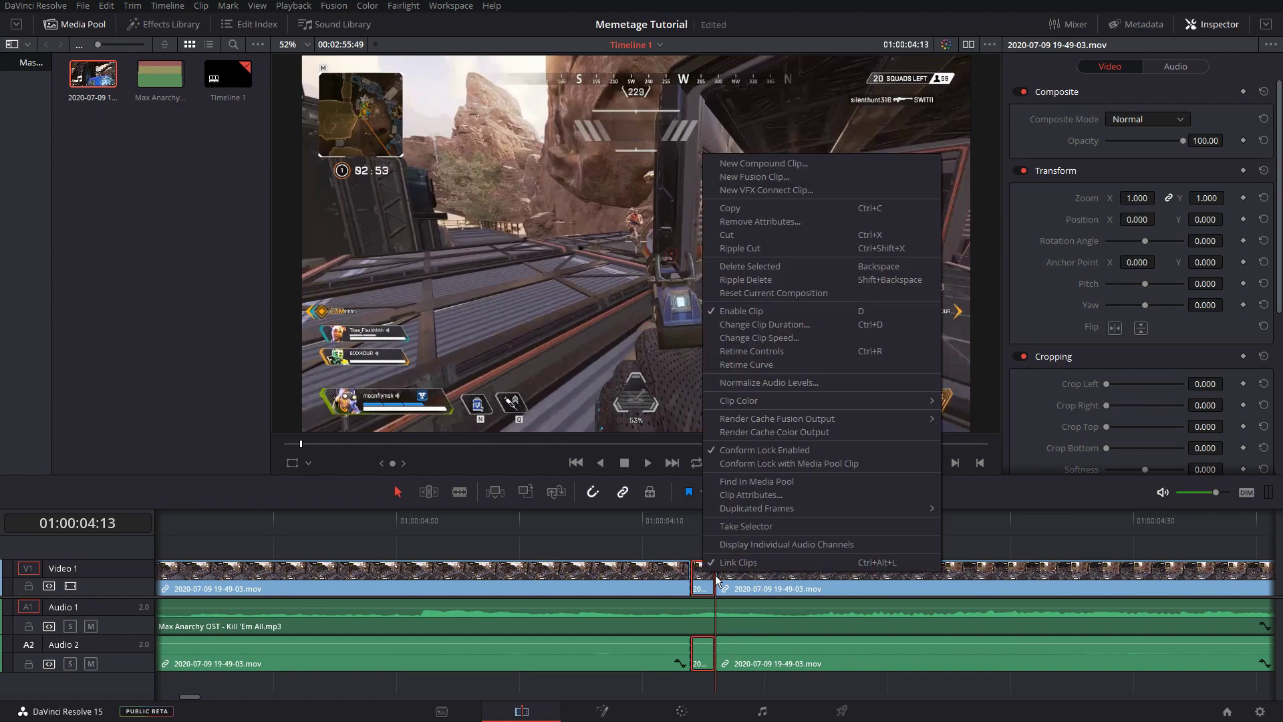
{"action": "left_click", "coordinate": [787, 339]}
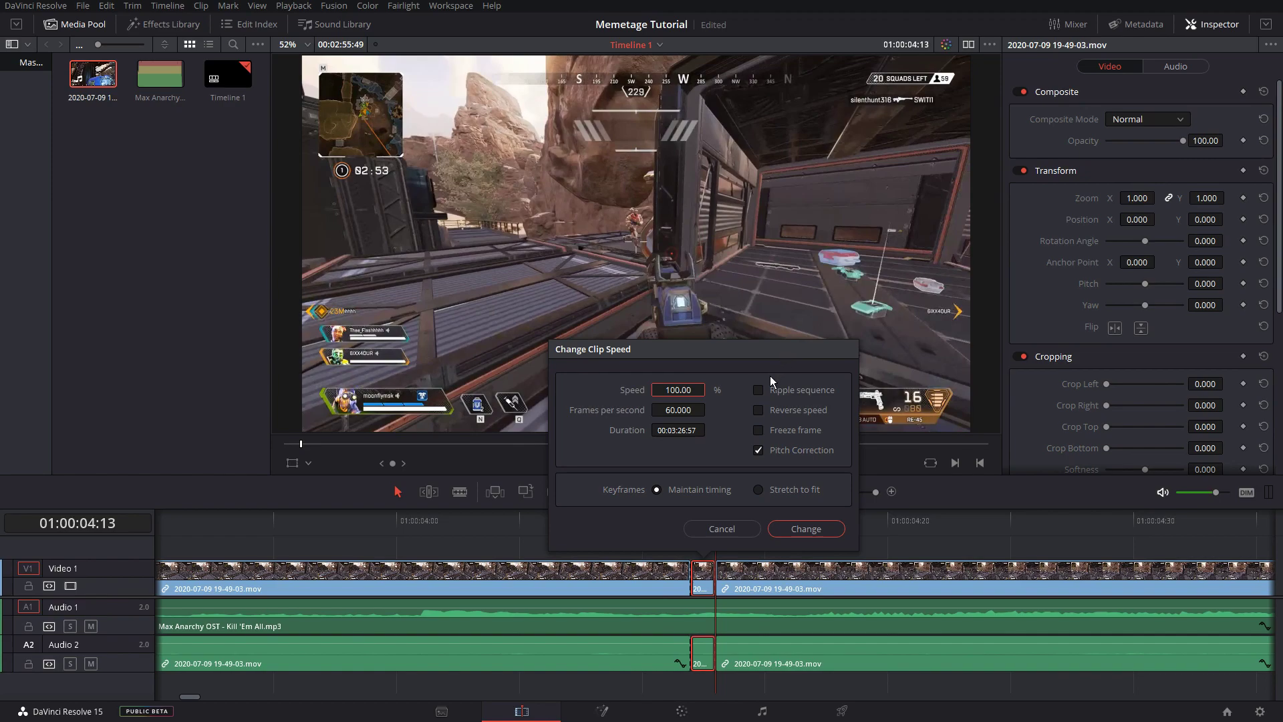
{"action": "left_click", "coordinate": [758, 430]}
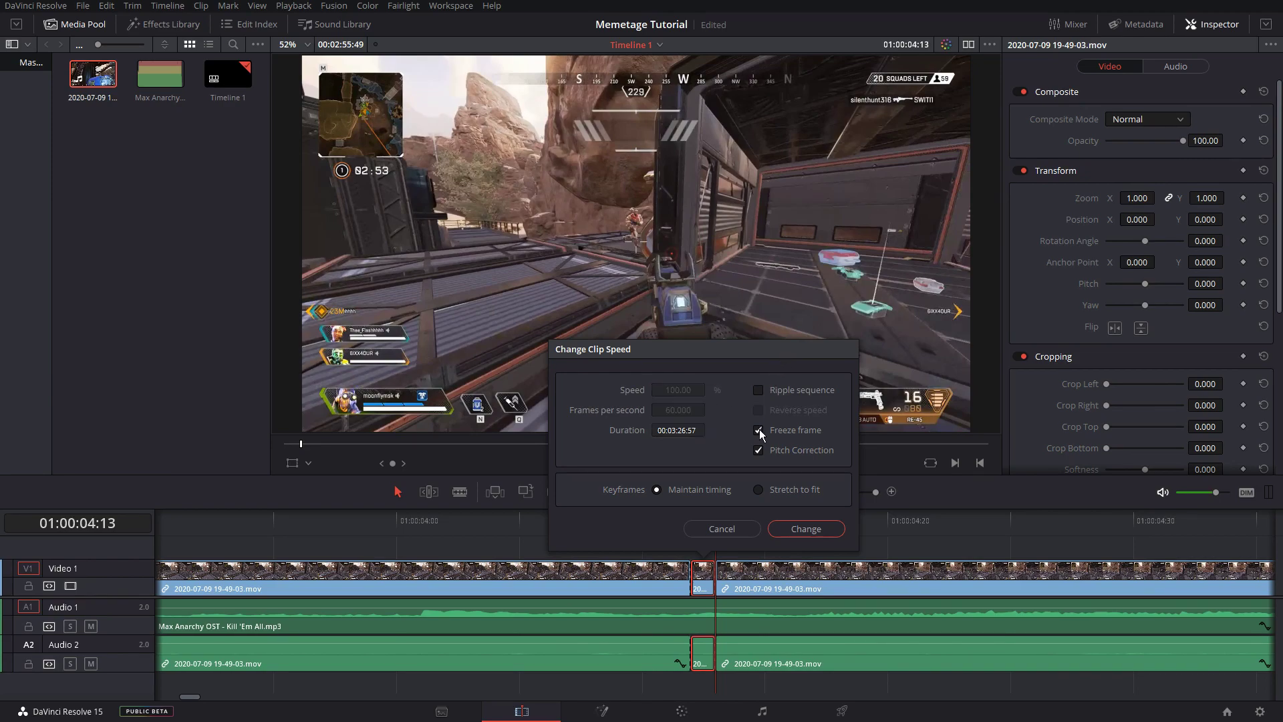
{"action": "left_click", "coordinate": [795, 528]}
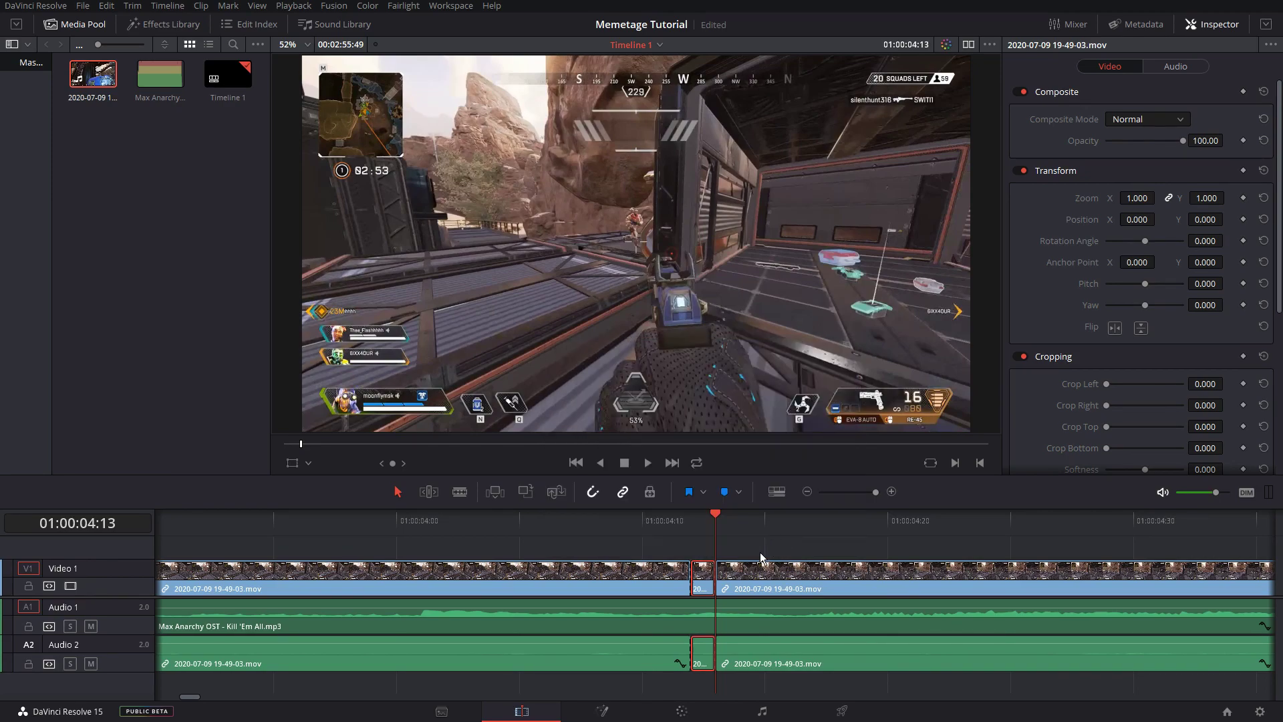
- Change the frozen clip's duration to 00:00:00:10 and play back the result
{"action": "right_click", "coordinate": [708, 578]}
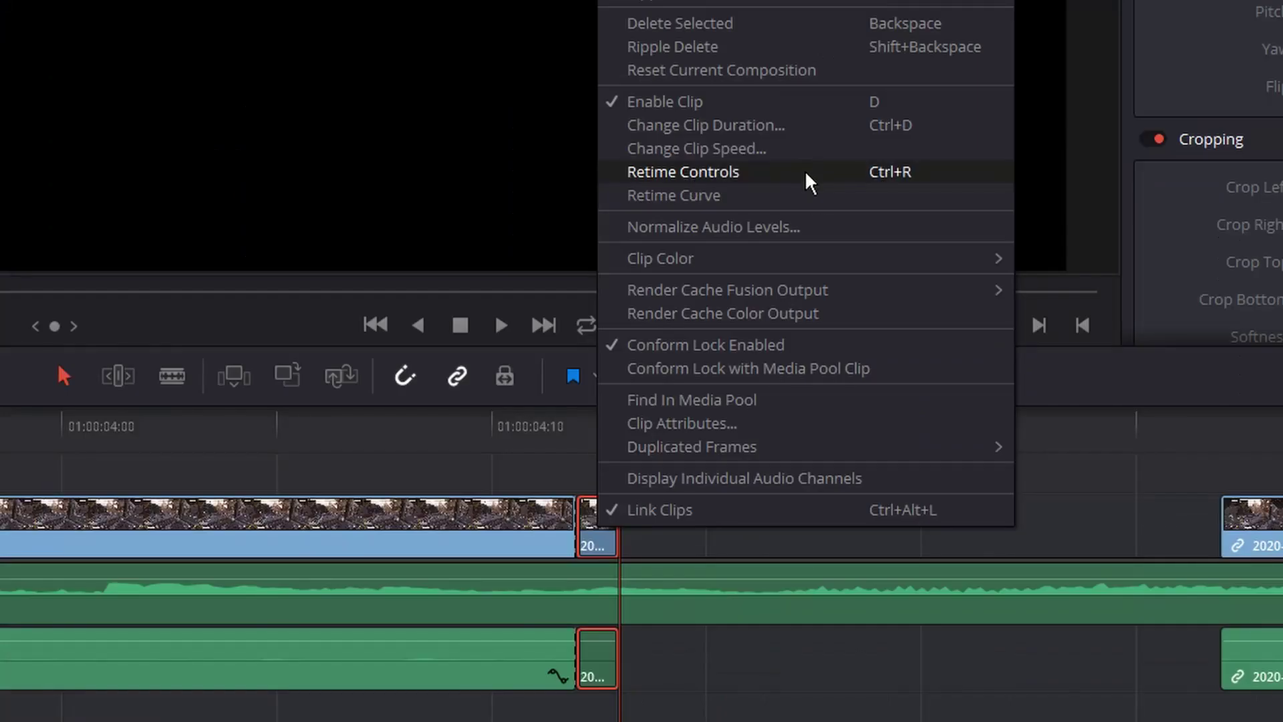
{"action": "left_click", "coordinate": [818, 349]}
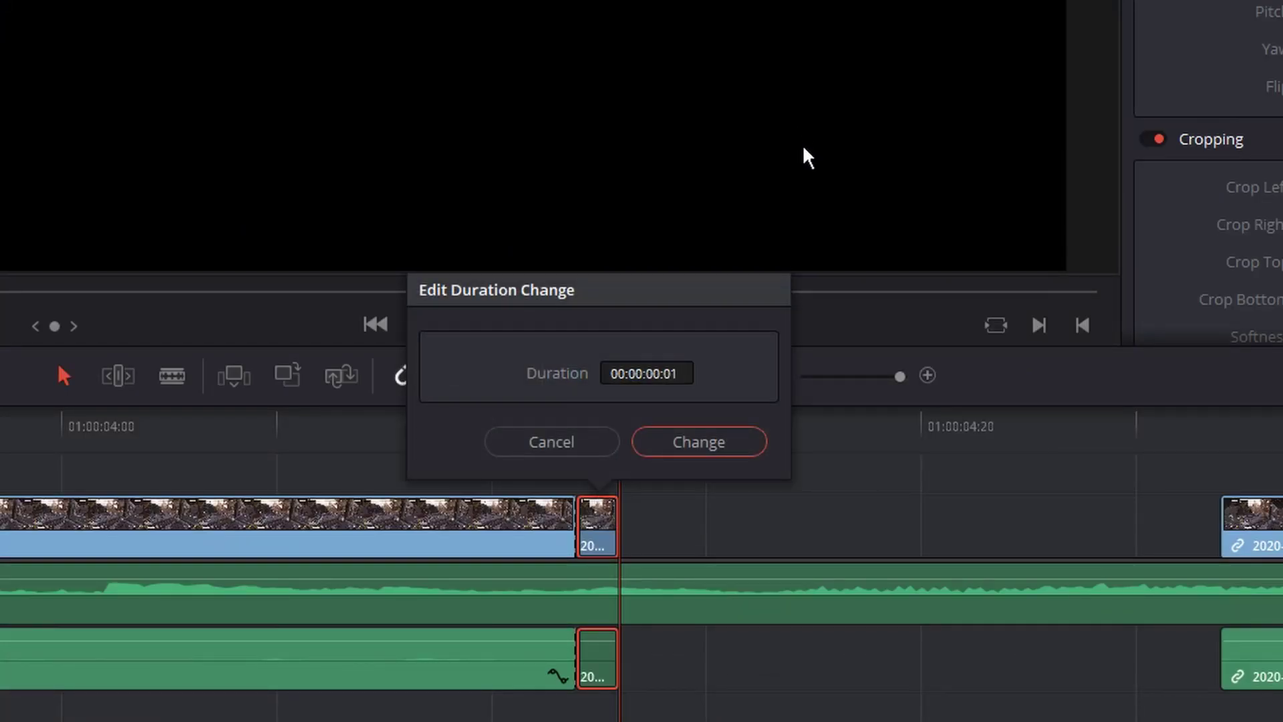
{"action": "left_click", "coordinate": [685, 373]}
{"action": "key", "text": "BackSpace"}
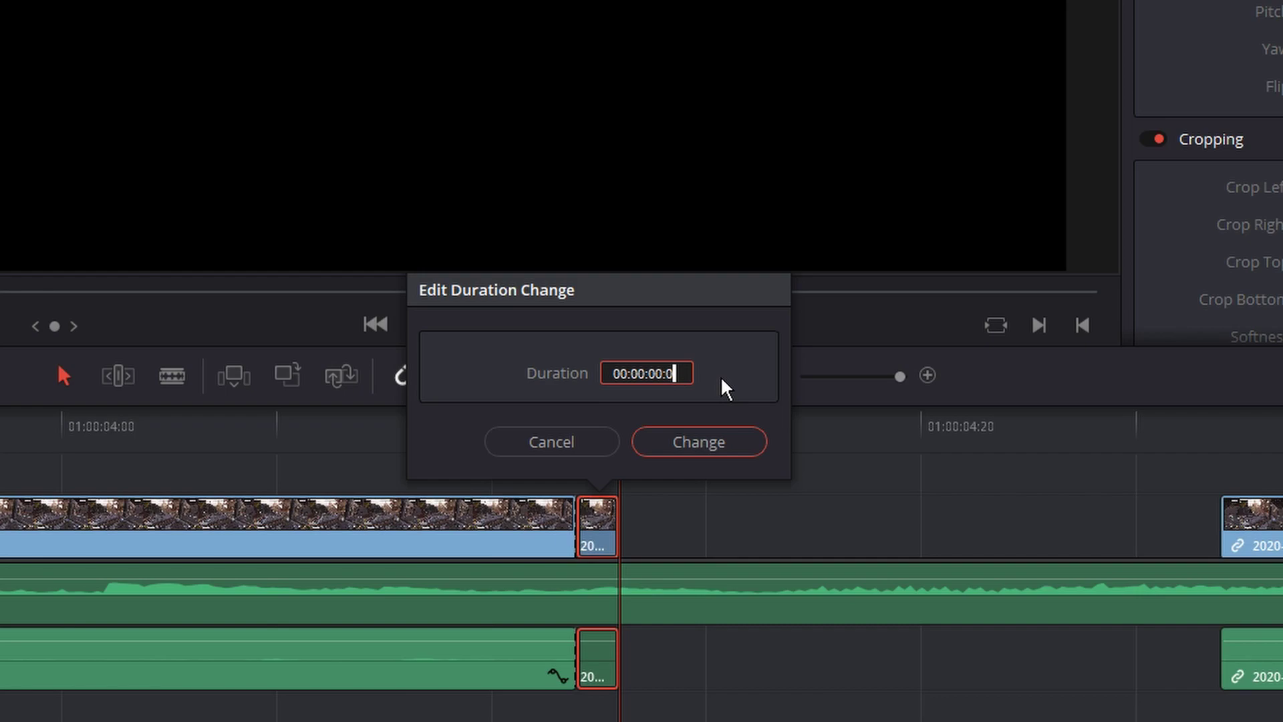
{"action": "key", "text": "BackSpace"}
{"action": "type", "text": "10"}
{"action": "left_click", "coordinate": [709, 444]}
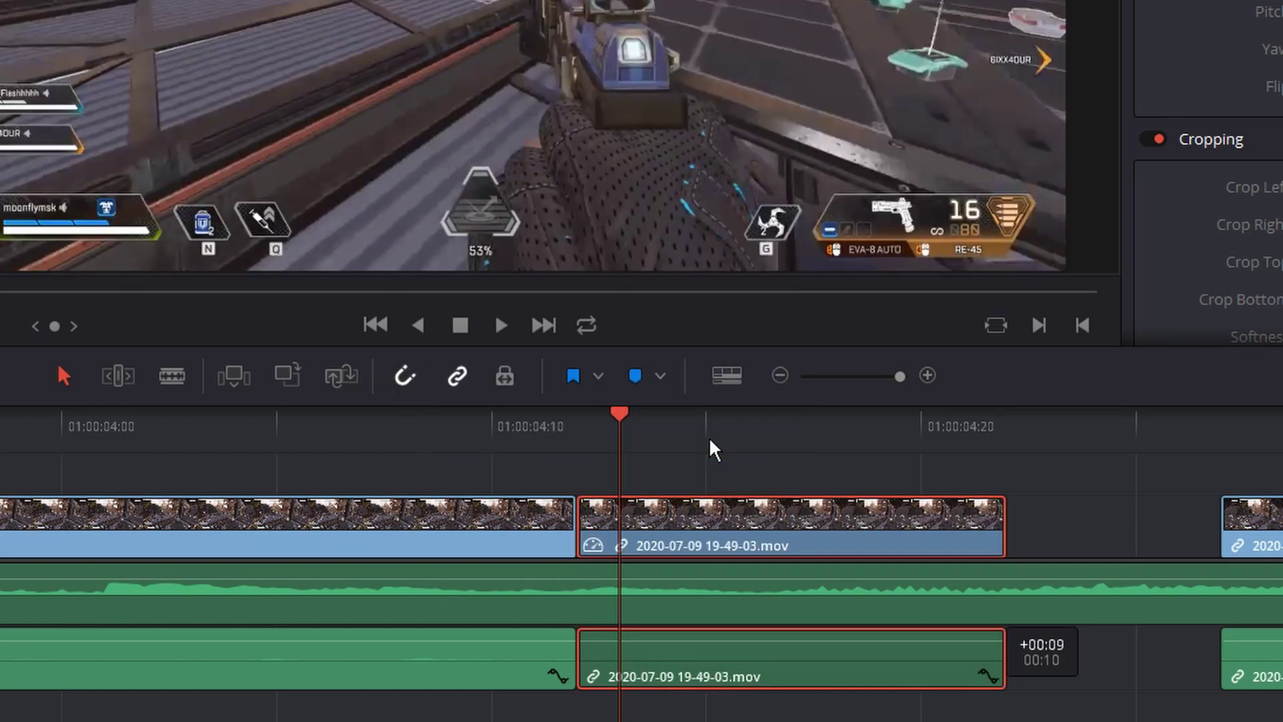
{"action": "left_click", "coordinate": [579, 431]}
{"action": "key", "text": "space"}
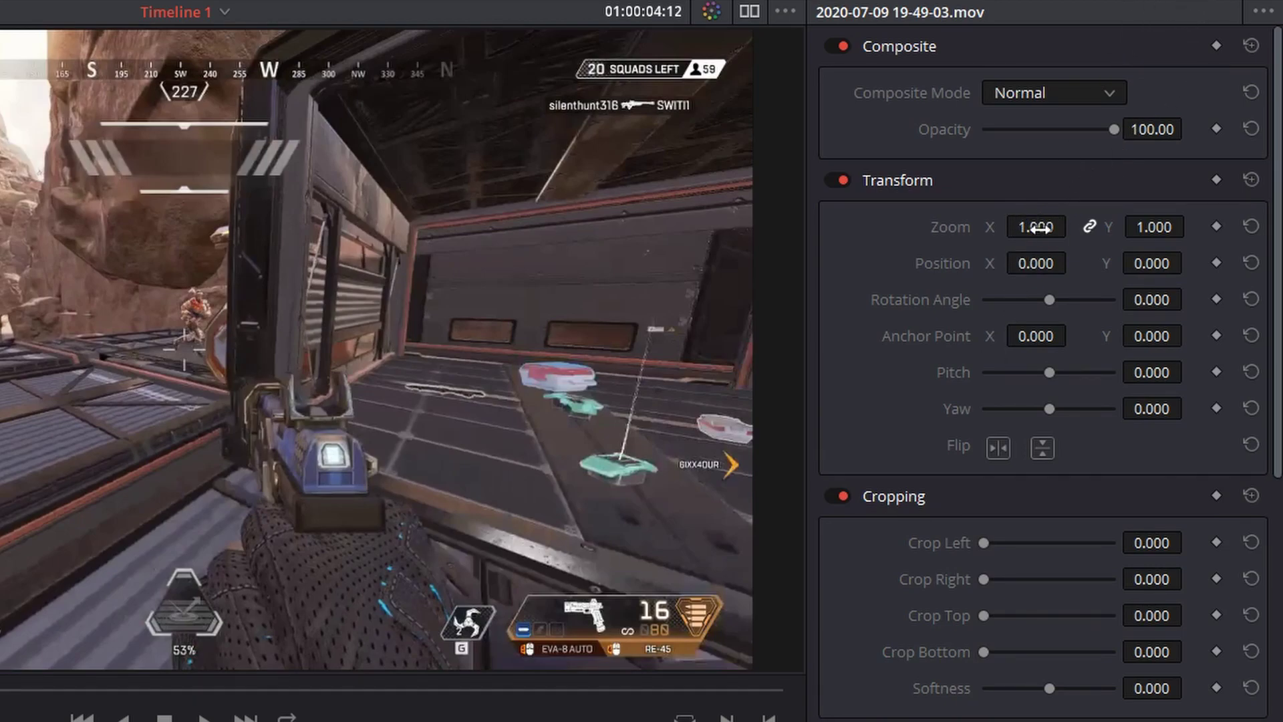
- Punch in on the frozen frame with Zoom about 2.06, Position X -54 and Y -165
{"action": "left_click_drag", "start_coordinate": [1041, 227], "coordinate": [1144, 228]}
{"action": "mouse_move", "coordinate": [1053, 264]}
{"action": "left_mouse_down"}
{"action": "mouse_move", "coordinate": [1018, 264]}
{"action": "mouse_move", "coordinate": [1071, 263]}
{"action": "left_mouse_up"}
{"action": "left_click_drag", "start_coordinate": [1154, 264], "coordinate": [1189, 264]}
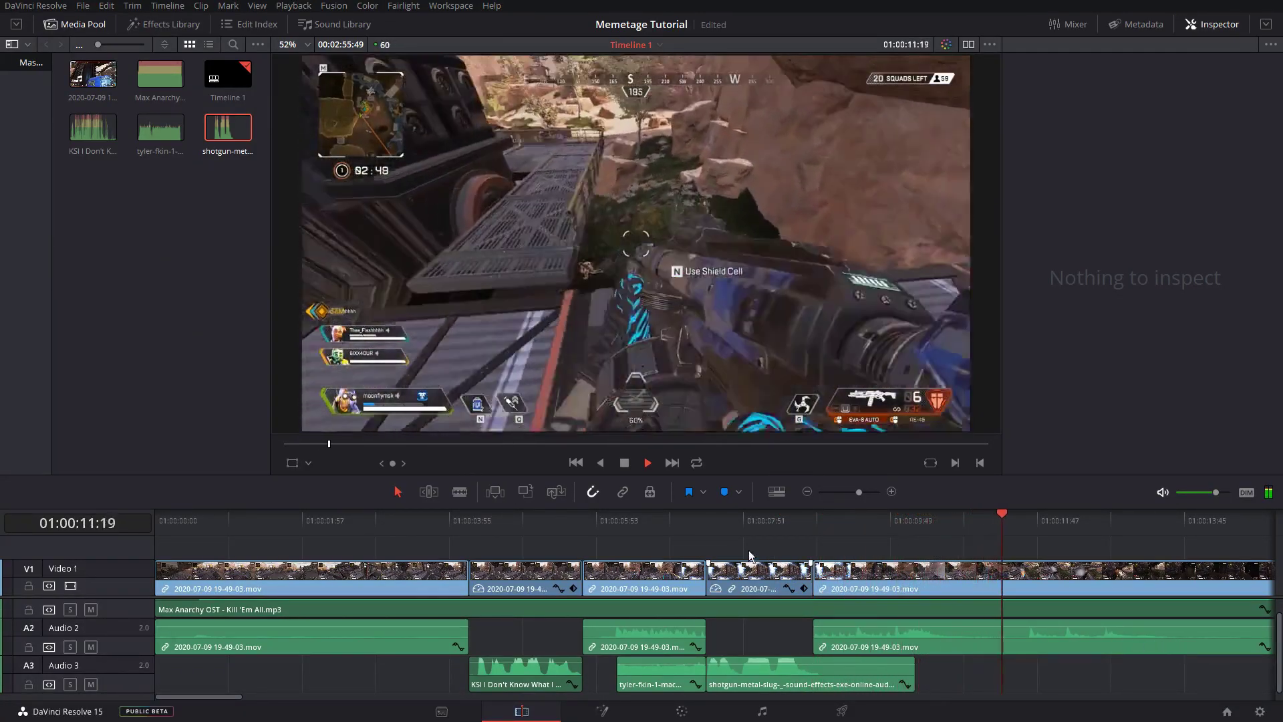
- Replay the freeze-frame section to review the punch-in
{"action": "key", "text": "space"}
{"action": "left_click", "coordinate": [564, 531]}
{"action": "key", "text": "space"}
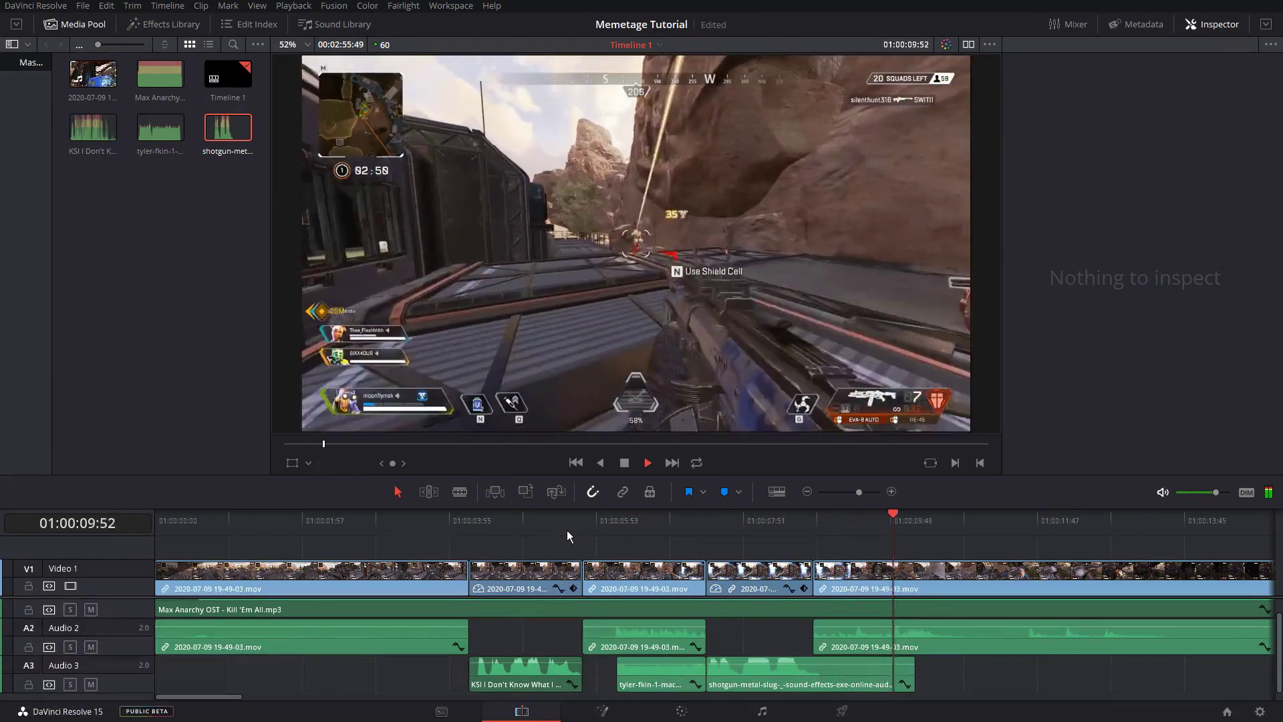
{"action": "key", "text": "space"}
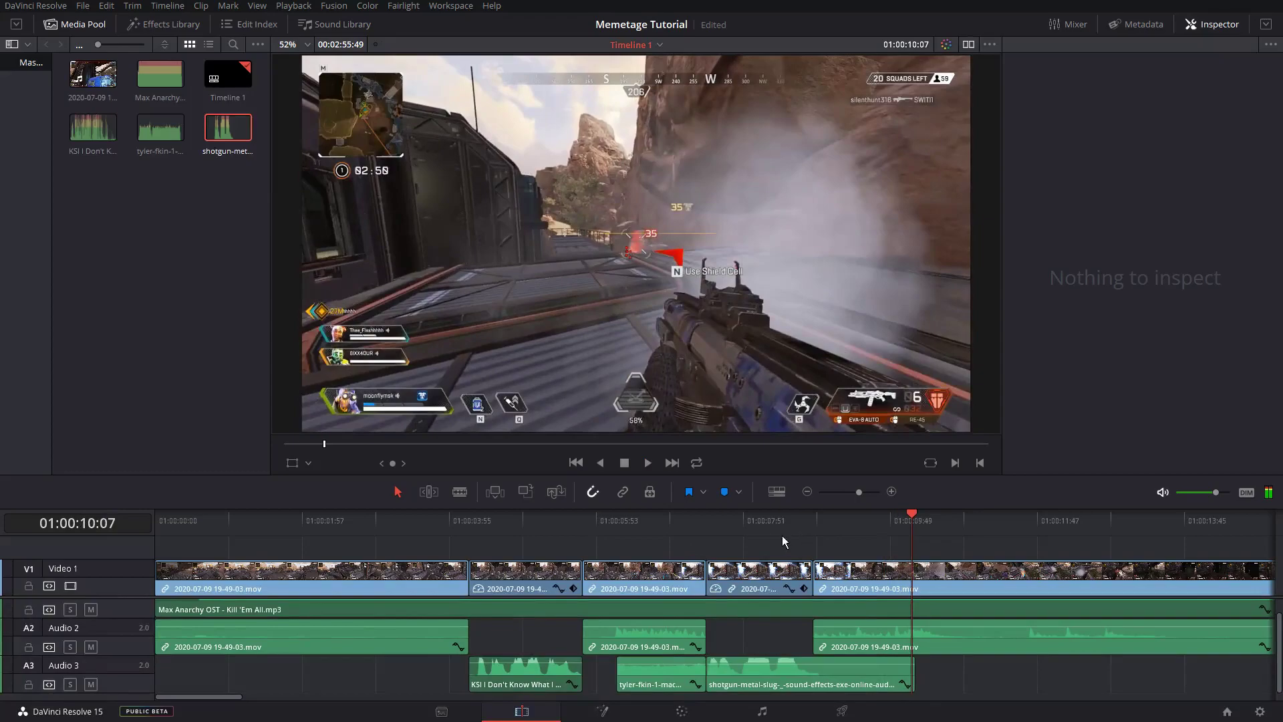
- At 01:00:07:52, keyframe the clip's Transform and zoom to 5.710 on the EVA-8 AUTO display
{"action": "left_click", "coordinate": [744, 520]}
{"action": "left_click", "coordinate": [767, 575]}
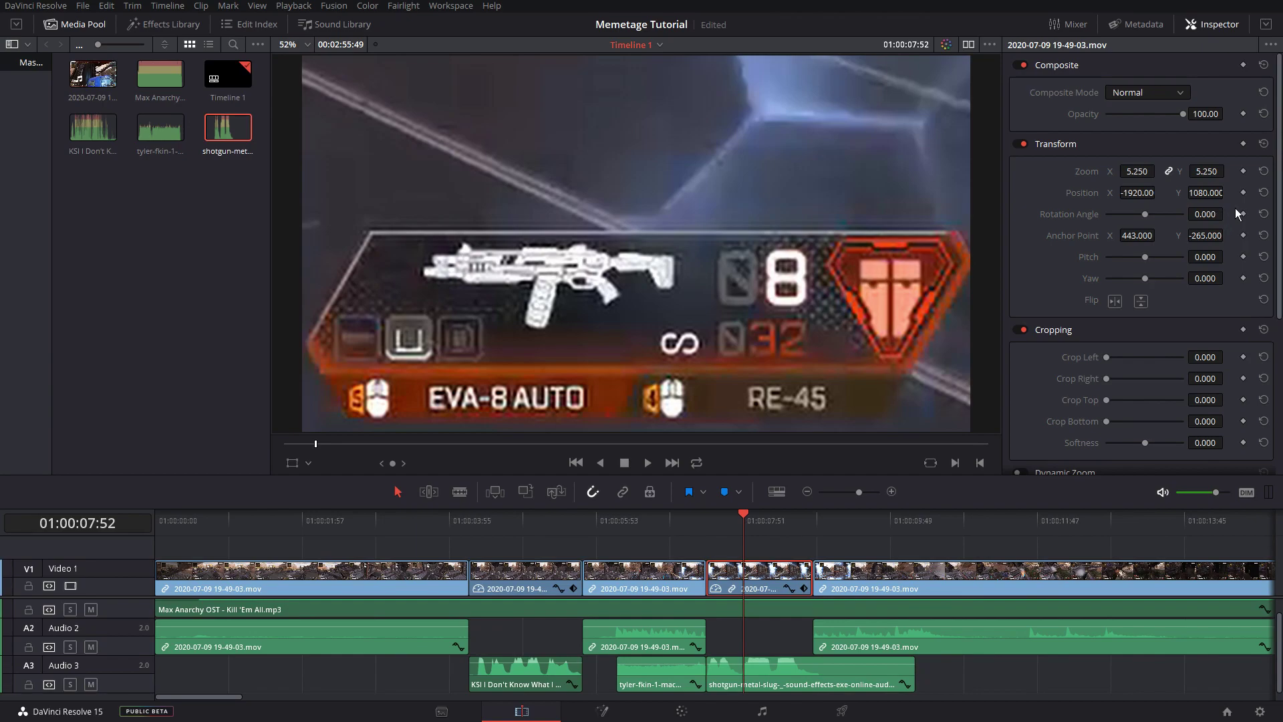
{"action": "left_click", "coordinate": [1244, 144]}
{"action": "left_click_drag", "start_coordinate": [1208, 175], "coordinate": [1228, 171]}
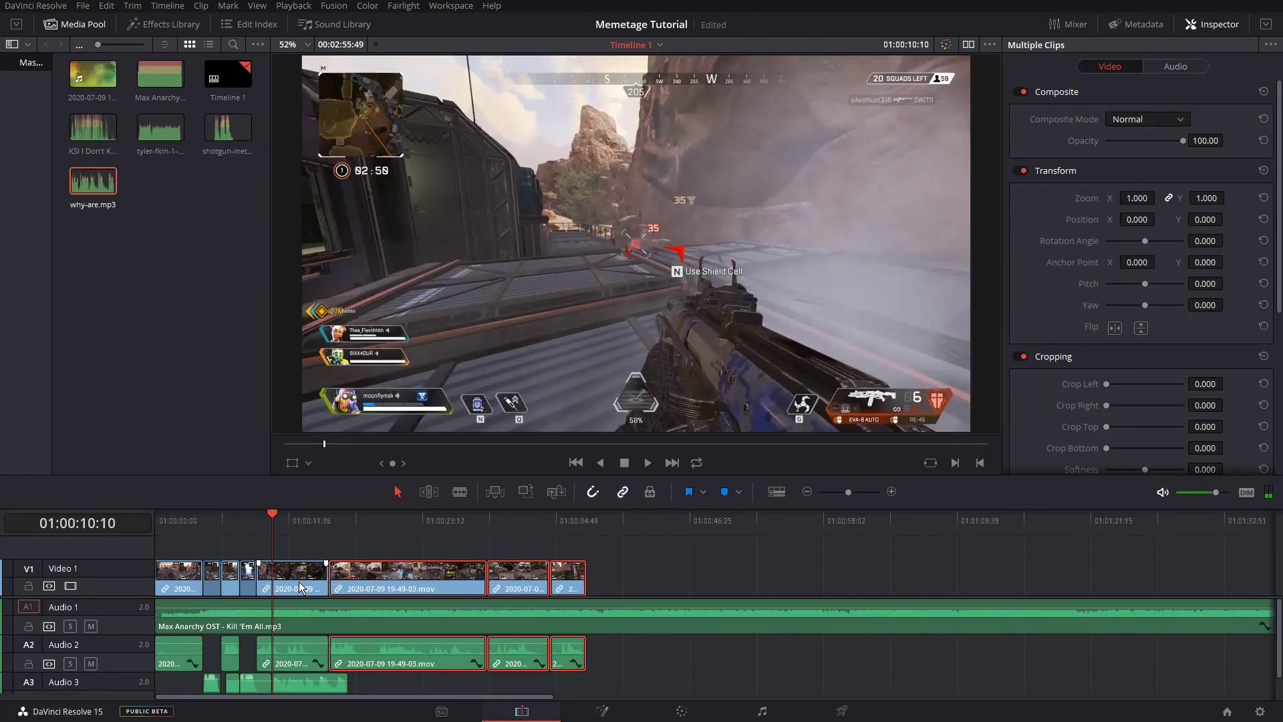
{"action": "left_click", "coordinate": [301, 587]}
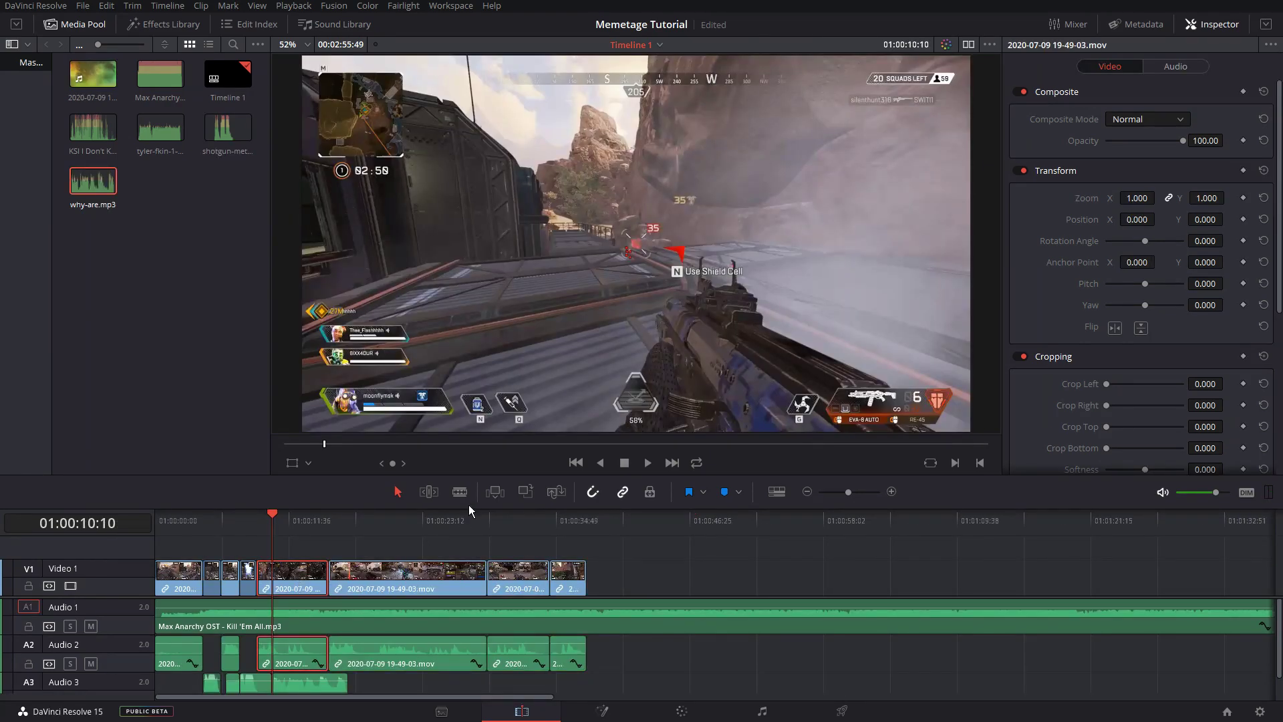
- Split the clip at the playhead, keyframe the right part's Transform and zoom it to 1.820
{"action": "key", "text": "ctrl+b"}
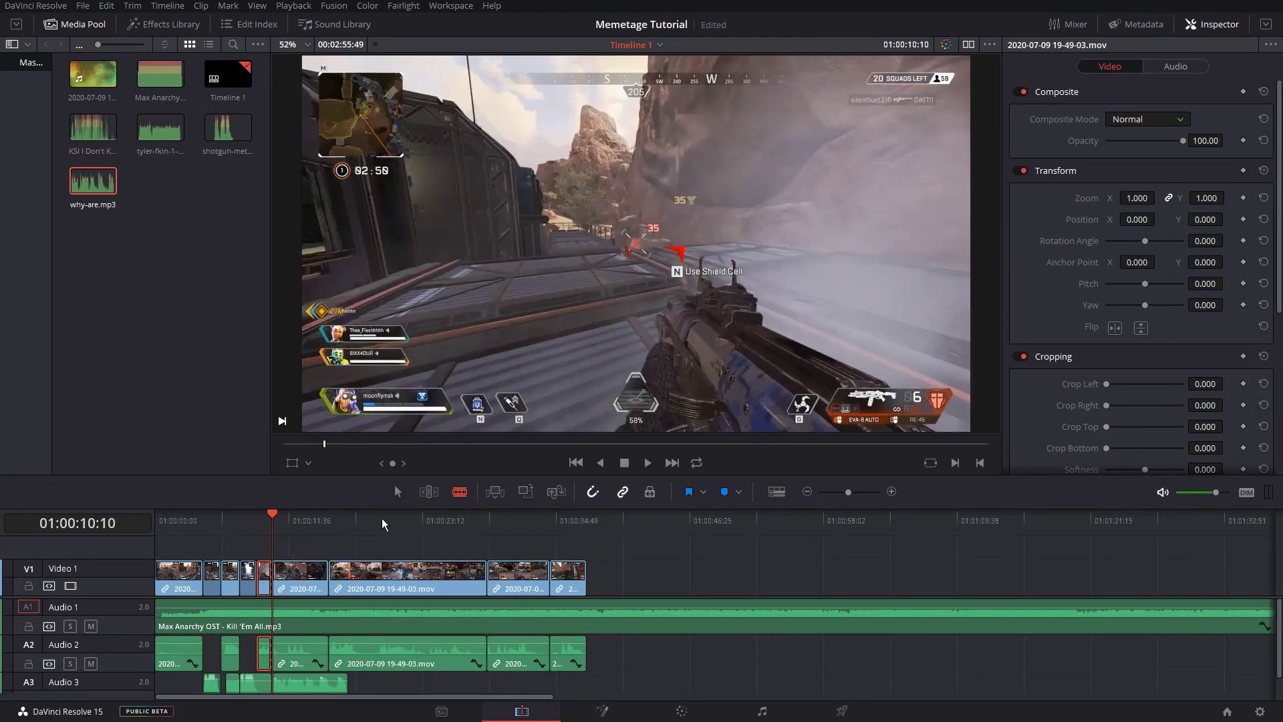
{"action": "left_click", "coordinate": [303, 579]}
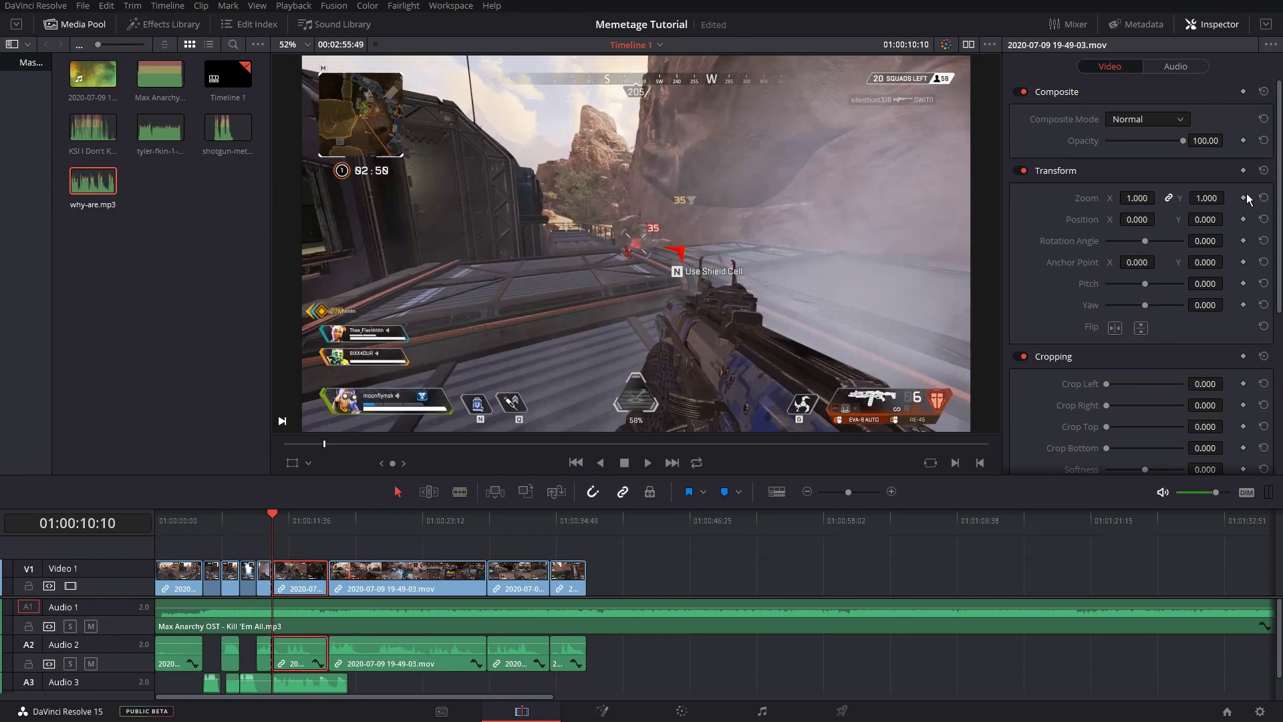
{"action": "left_click", "coordinate": [1243, 171]}
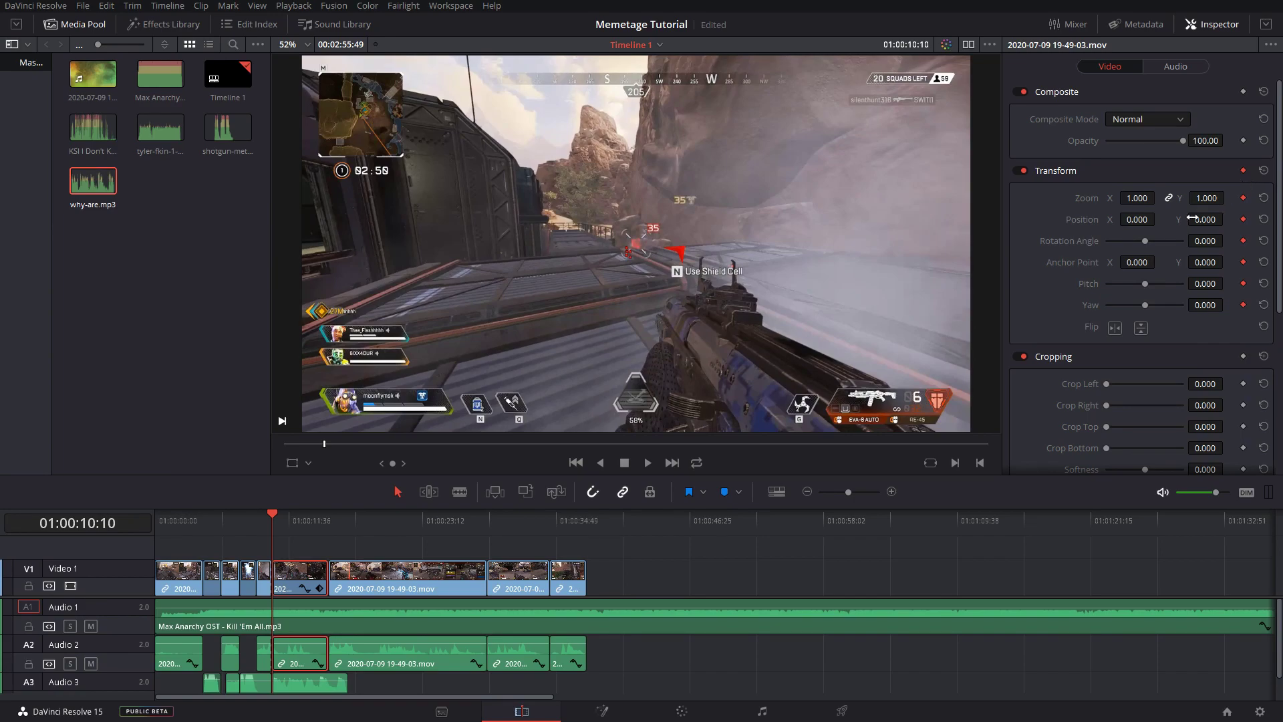
{"action": "left_click_drag", "start_coordinate": [1208, 199], "coordinate": [1229, 197]}
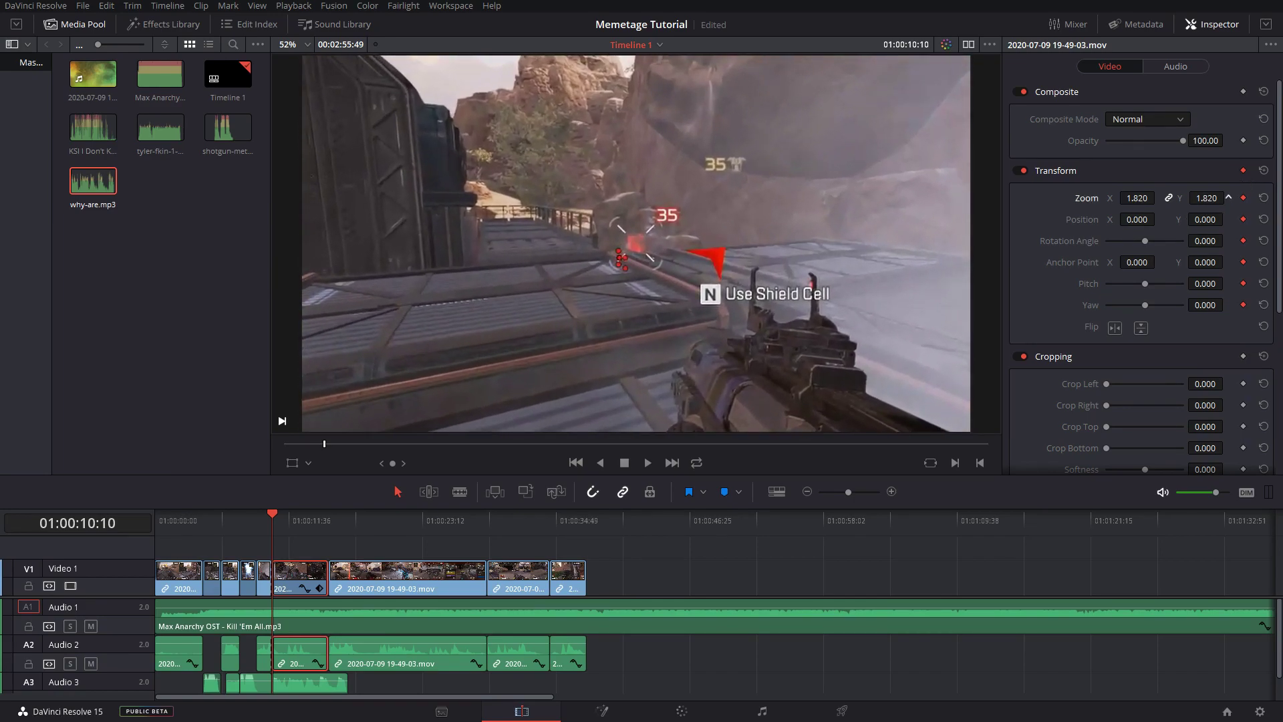
- Keyframe a frame-by-frame Position X pan left, right to 75, back left, and enable snapping
{"action": "key", "text": "Right"}
{"action": "key", "text": "Right"}
{"action": "mouse_move", "coordinate": [1166, 220]}
{"action": "left_mouse_down"}
{"action": "mouse_move", "coordinate": [1204, 218]}
{"action": "mouse_move", "coordinate": [1159, 219]}
{"action": "left_mouse_up"}
{"action": "key", "text": "Right"}
{"action": "key", "text": "Right"}
{"action": "key", "text": "Right"}
{"action": "key", "text": "Right"}
{"action": "key", "text": "Right"}
{"action": "key", "text": "Right"}
{"action": "key", "text": "Right"}
{"action": "key", "text": "Right"}
{"action": "key", "text": "Right"}
{"action": "key", "text": "Right"}
{"action": "key", "text": "Right"}
{"action": "key", "text": "Right"}
{"action": "key", "text": "Right"}
{"action": "key", "text": "Right"}
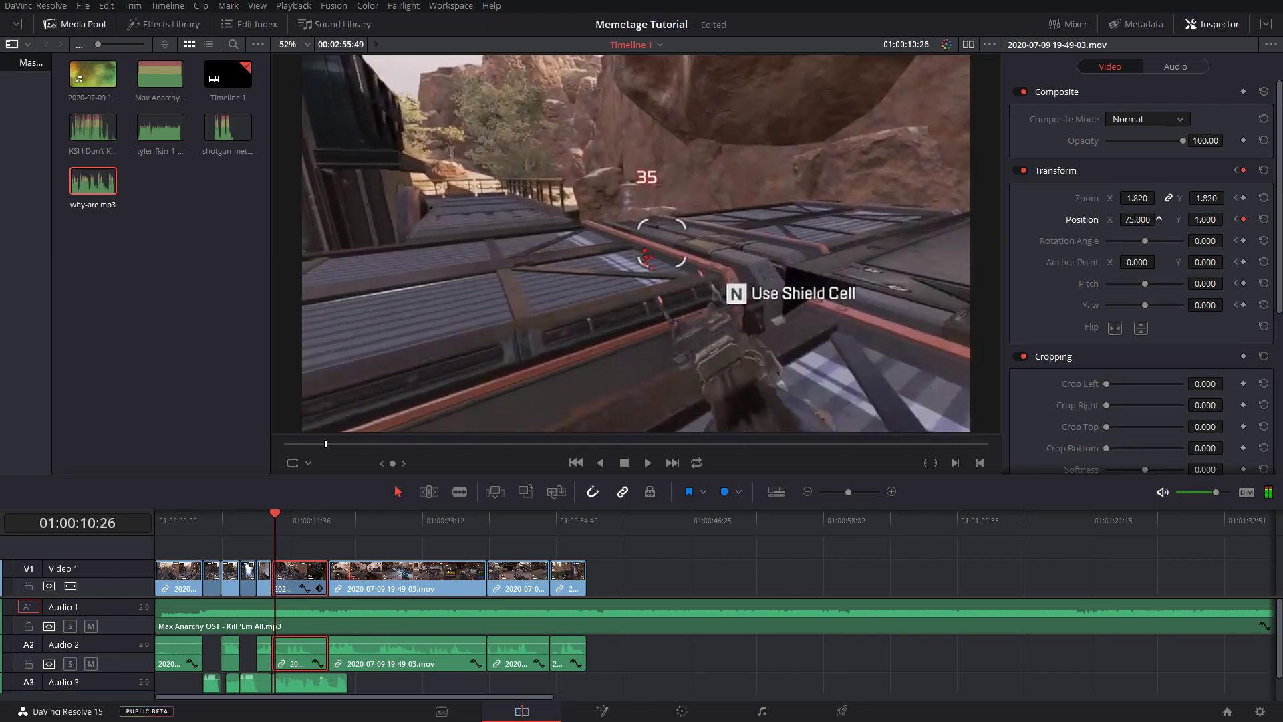
{"action": "key", "text": "Right"}
{"action": "key", "text": "Right"}
{"action": "key", "text": "Right"}
{"action": "key", "text": "Right"}
{"action": "key", "text": "Right"}
{"action": "key", "text": "Right"}
{"action": "key", "text": "Right"}
{"action": "key", "text": "Right"}
{"action": "key", "text": "Right"}
{"action": "key", "text": "Right"}
{"action": "key", "text": "Right"}
{"action": "key", "text": "Right"}
{"action": "key", "text": "Right"}
{"action": "key", "text": "Right"}
{"action": "key", "text": "Right"}
{"action": "key", "text": "Right"}
{"action": "key", "text": "Right"}
{"action": "key", "text": "Right"}
{"action": "key", "text": "Right"}
{"action": "key", "text": "Right"}
{"action": "key", "text": "Right"}
{"action": "key", "text": "Right"}
{"action": "key", "text": "Right"}
{"action": "key", "text": "Right"}
{"action": "key", "text": "Right"}
{"action": "key", "text": "Right"}
{"action": "key", "text": "Right"}
{"action": "key", "text": "Right"}
{"action": "key", "text": "Right"}
{"action": "key", "text": "Right"}
{"action": "key", "text": "Right"}
{"action": "key", "text": "Right"}
{"action": "key", "text": "Right"}
{"action": "key", "text": "Right"}
{"action": "key", "text": "Right"}
{"action": "key", "text": "Right"}
{"action": "key", "text": "Right"}
{"action": "key", "text": "Right"}
{"action": "key", "text": "Right"}
{"action": "key", "text": "Right"}
{"action": "left_click_drag", "start_coordinate": [1137, 219], "coordinate": [1227, 219]}
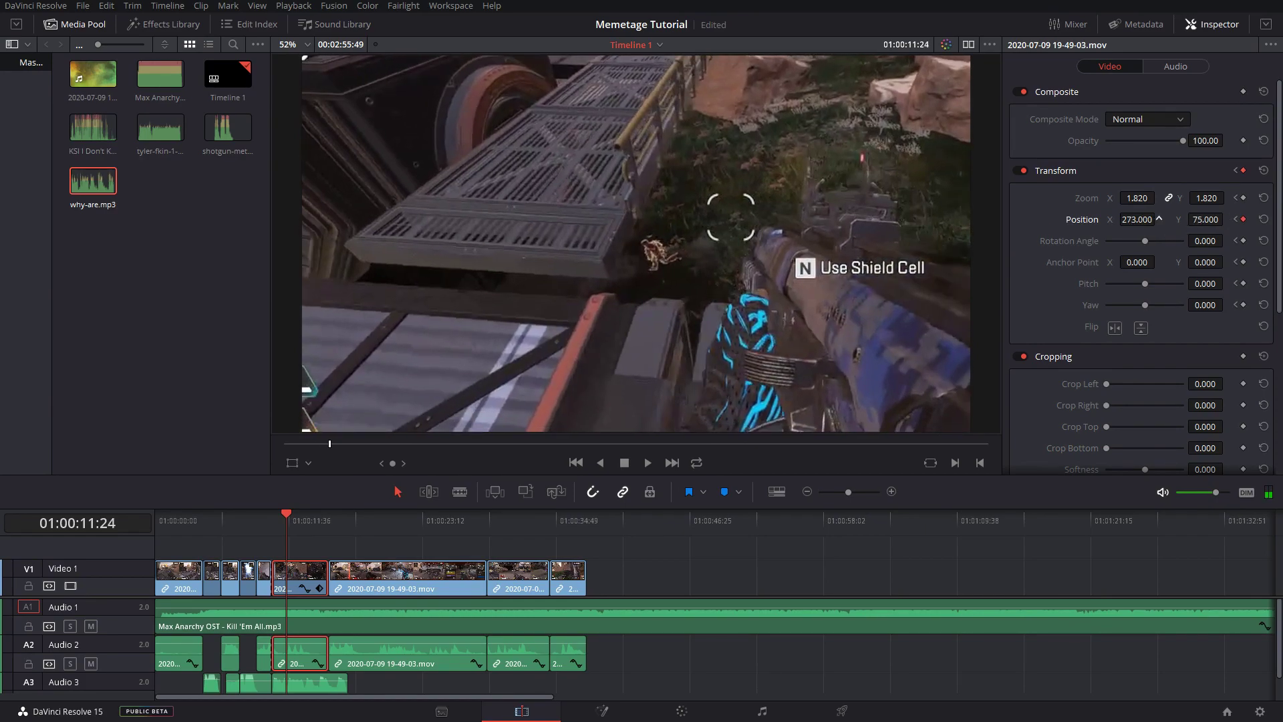
{"action": "key", "text": "Right"}
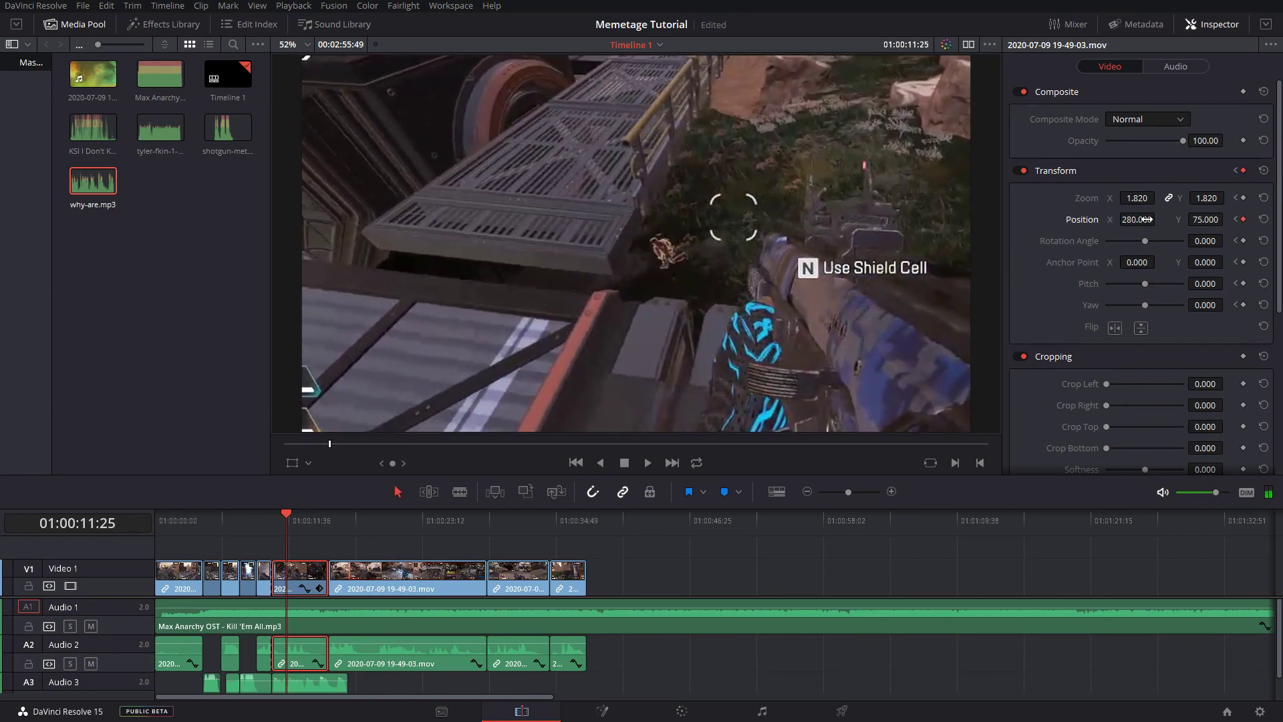
{"action": "key", "text": "Right"}
{"action": "key", "text": "Right"}
{"action": "key", "text": "Right"}
{"action": "left_click_drag", "start_coordinate": [1147, 219], "coordinate": [1160, 220]}
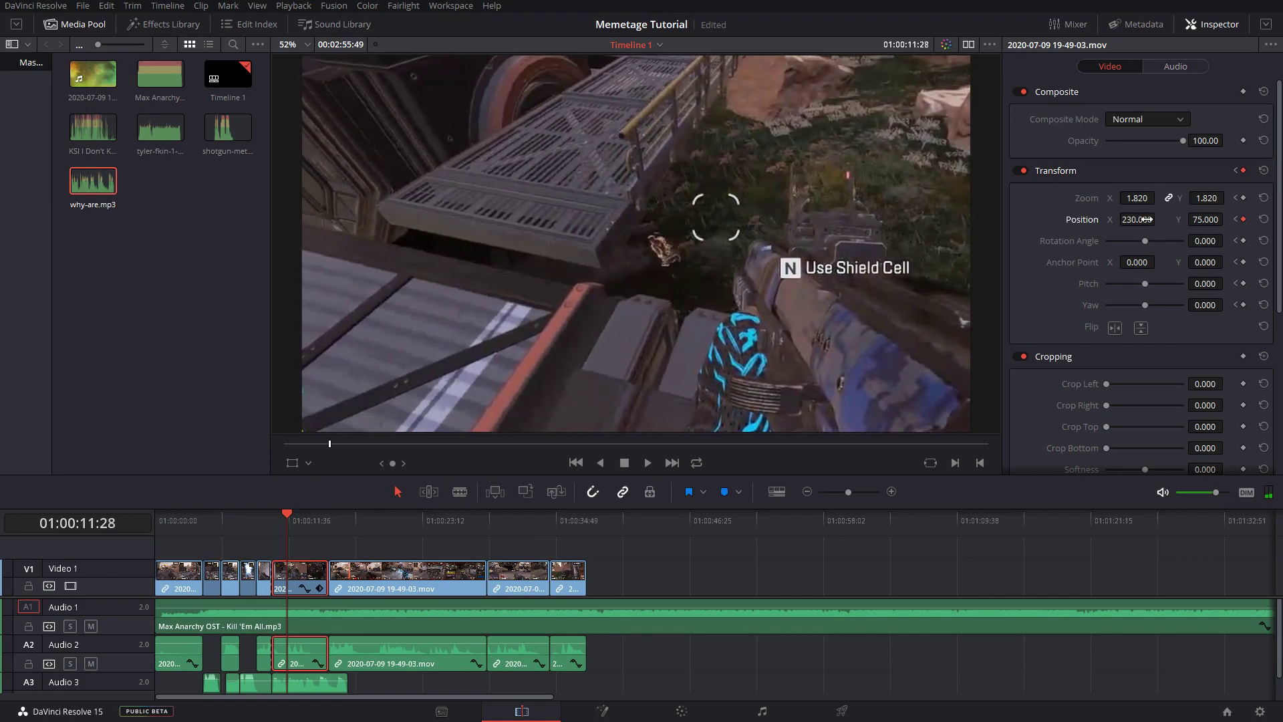
{"action": "key", "text": "Right"}
{"action": "key", "text": "Right"}
{"action": "key", "text": "Right"}
{"action": "key", "text": "Right"}
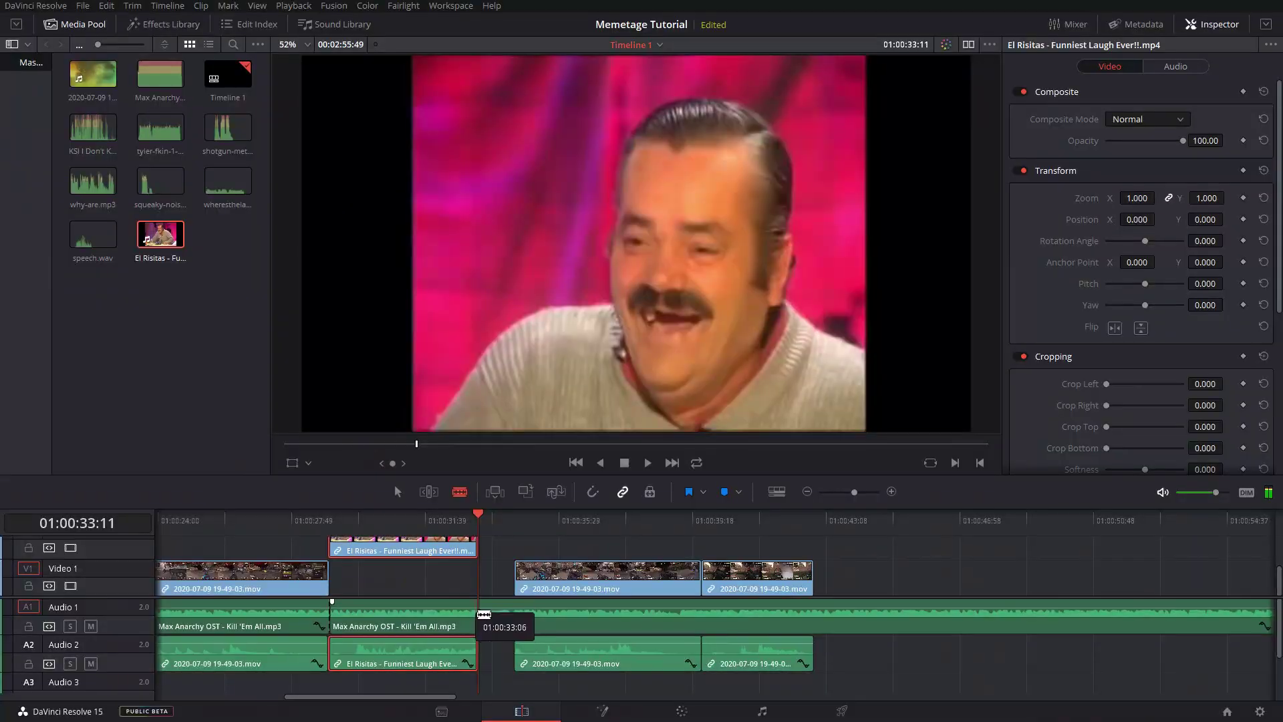
{"action": "key", "text": "n"}
{"action": "key", "text": "Right"}
- Cut the Max Anarchy music at the playhead, lower it to about -13 dB, and play back
{"action": "left_click", "coordinate": [480, 609]}
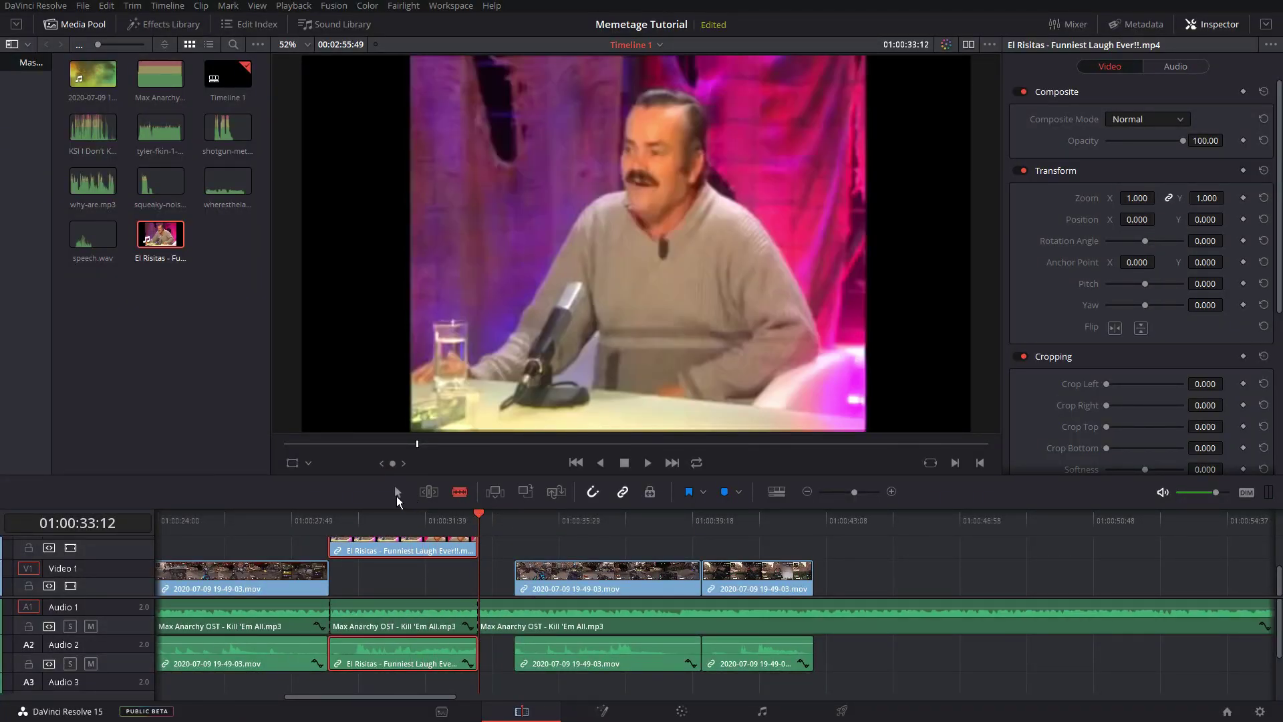
{"action": "left_click_drag", "start_coordinate": [415, 611], "coordinate": [417, 616]}
{"action": "left_click", "coordinate": [332, 522]}
{"action": "key", "text": "space"}
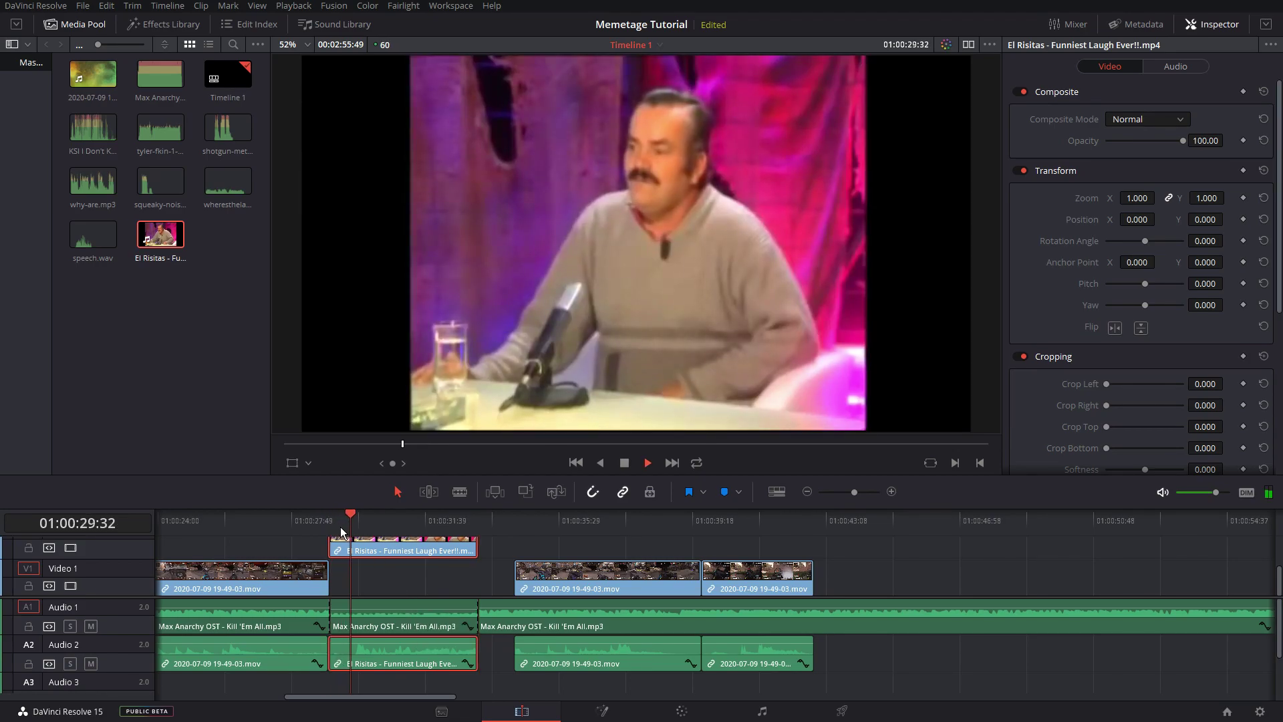
{"action": "key", "text": "space"}
- Raise the A2 El Risitas laugh volume, review it, and show the Titles library
{"action": "left_click_drag", "start_coordinate": [389, 644], "coordinate": [390, 640]}
{"action": "left_click_drag", "start_coordinate": [339, 516], "coordinate": [329, 519]}
{"action": "key", "text": "space"}
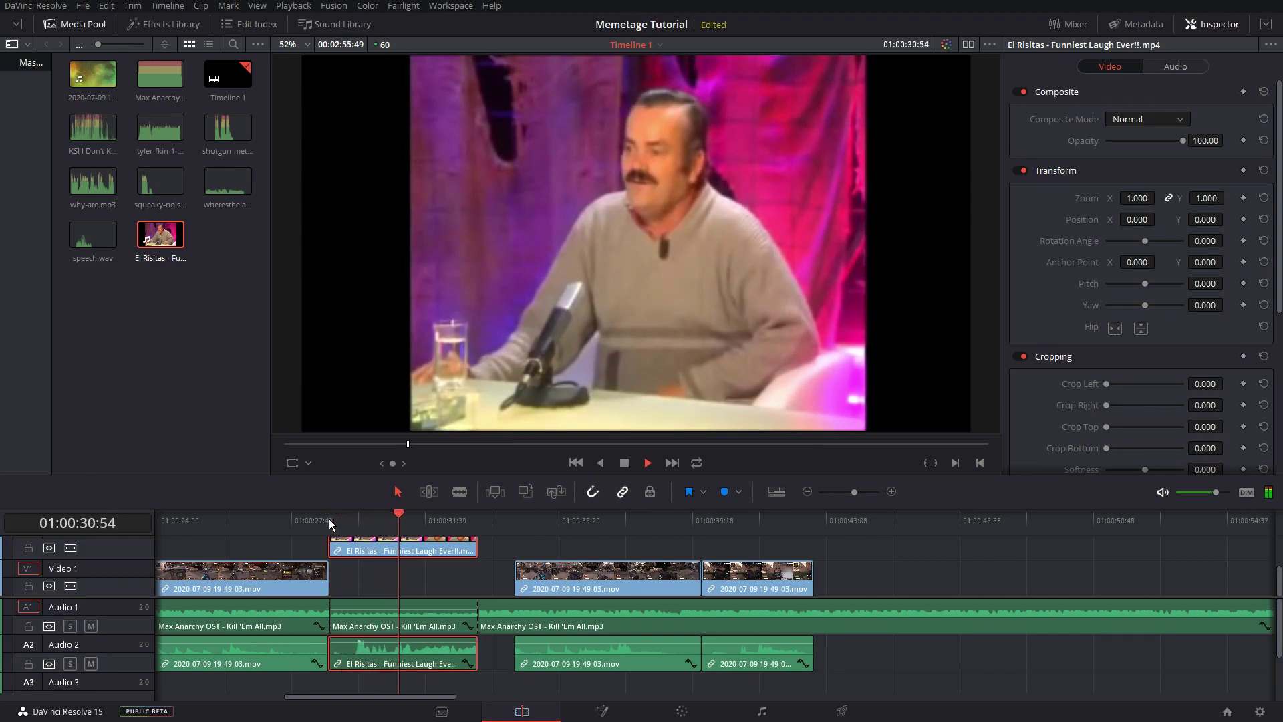
{"action": "left_click", "coordinate": [363, 520]}
{"action": "left_click_drag", "start_coordinate": [362, 520], "coordinate": [356, 523]}
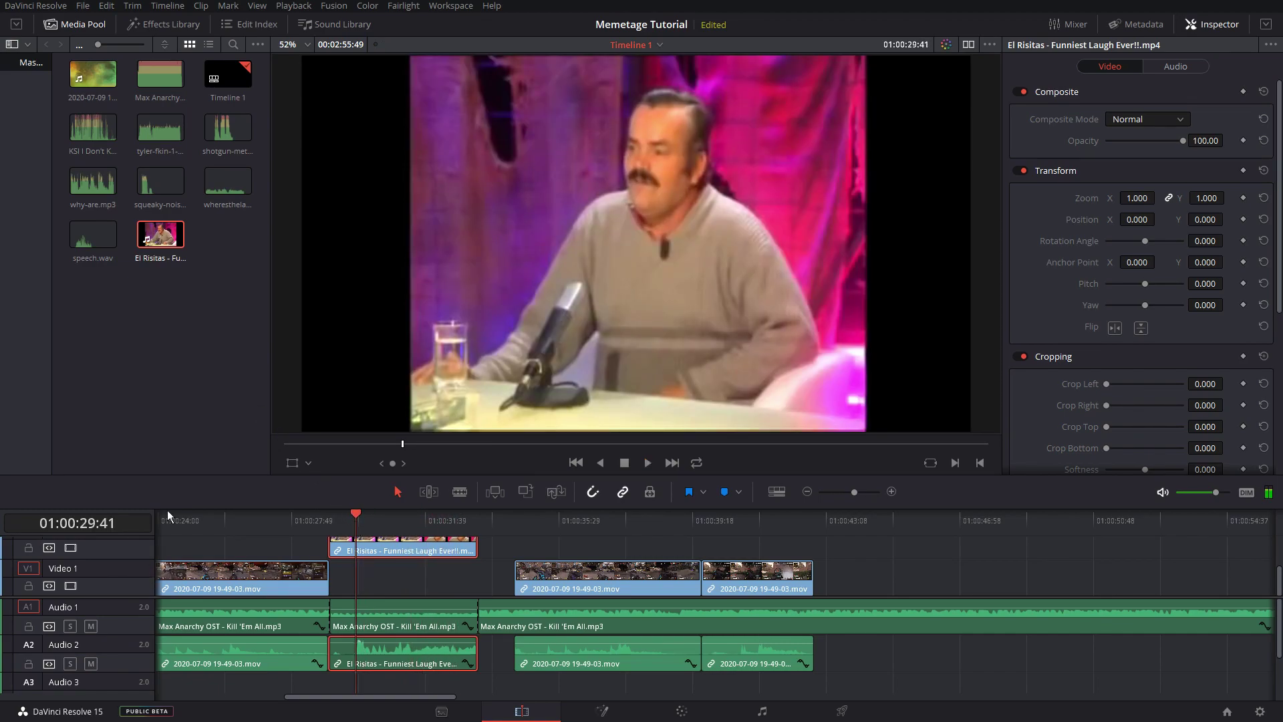
{"action": "left_click", "coordinate": [152, 25]}
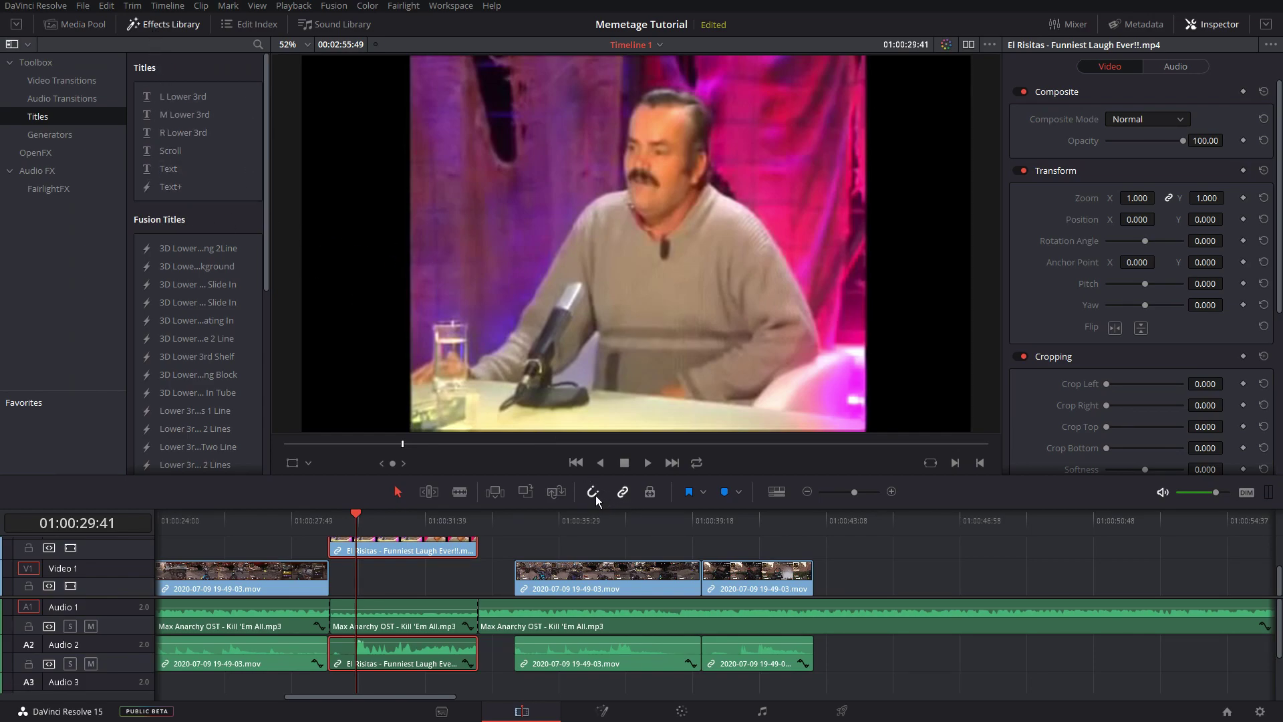
- Turn off linked selection and move the El Risitas video alone down to Video 1
{"action": "left_click", "coordinate": [628, 495]}
{"action": "left_click", "coordinate": [495, 540]}
{"action": "left_click_drag", "start_coordinate": [438, 547], "coordinate": [427, 568]}
- Add a Text title on Video 2 in Komika Axis, captioned 'HIS GOLD ARMOR'
{"action": "left_click_drag", "start_coordinate": [170, 179], "coordinate": [334, 547]}
{"action": "left_click", "coordinate": [1201, 193]}
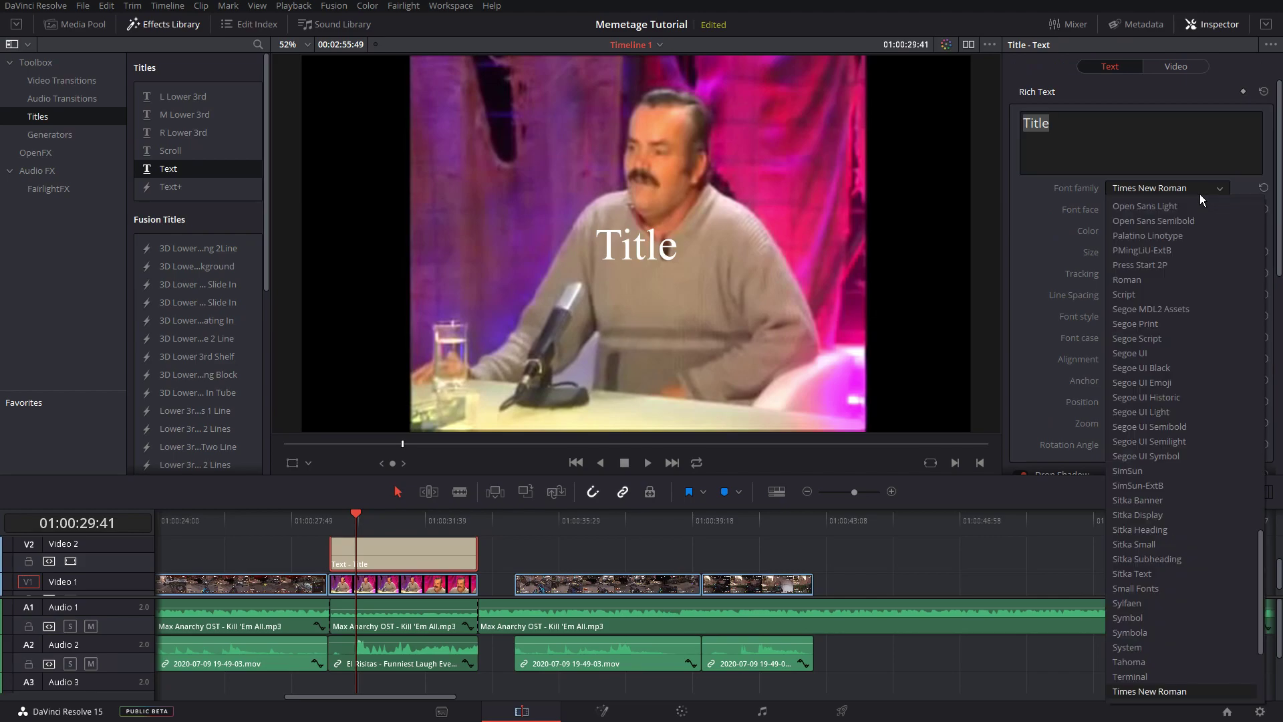
{"action": "scroll", "coordinate": [1162, 493], "scroll_direction": "up", "scroll_amount": 15}
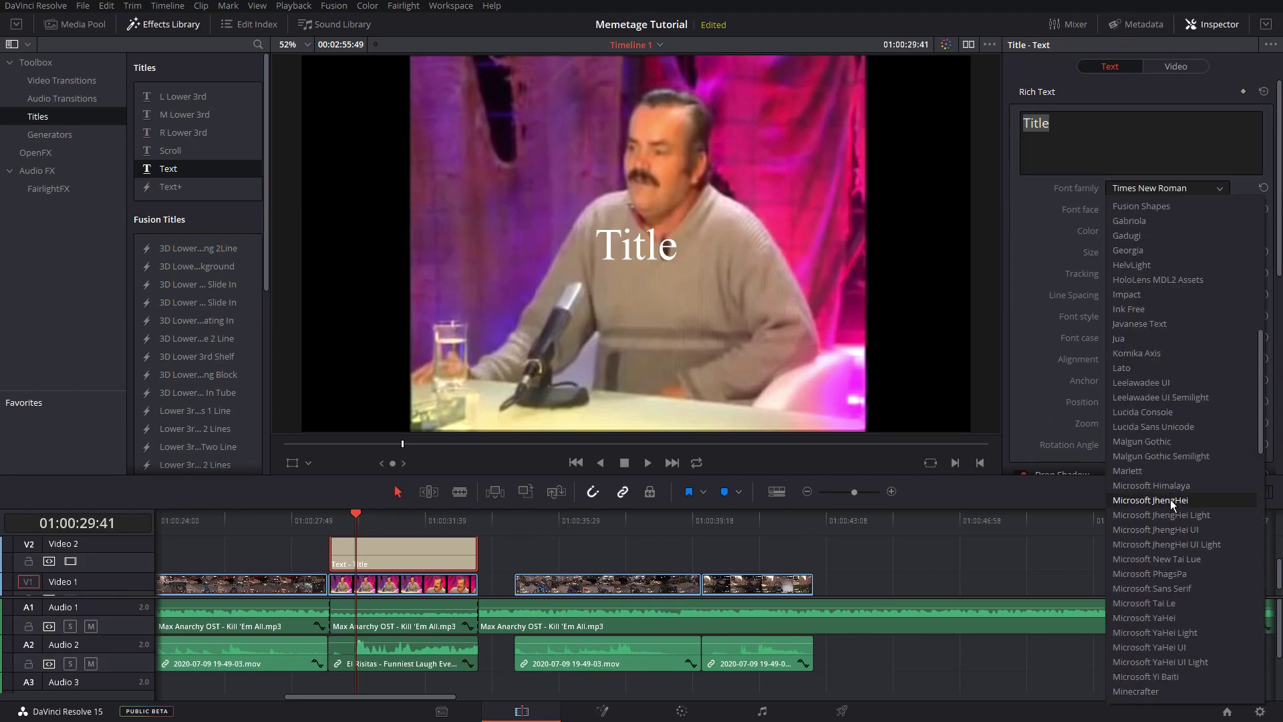
{"action": "left_click", "coordinate": [1152, 354]}
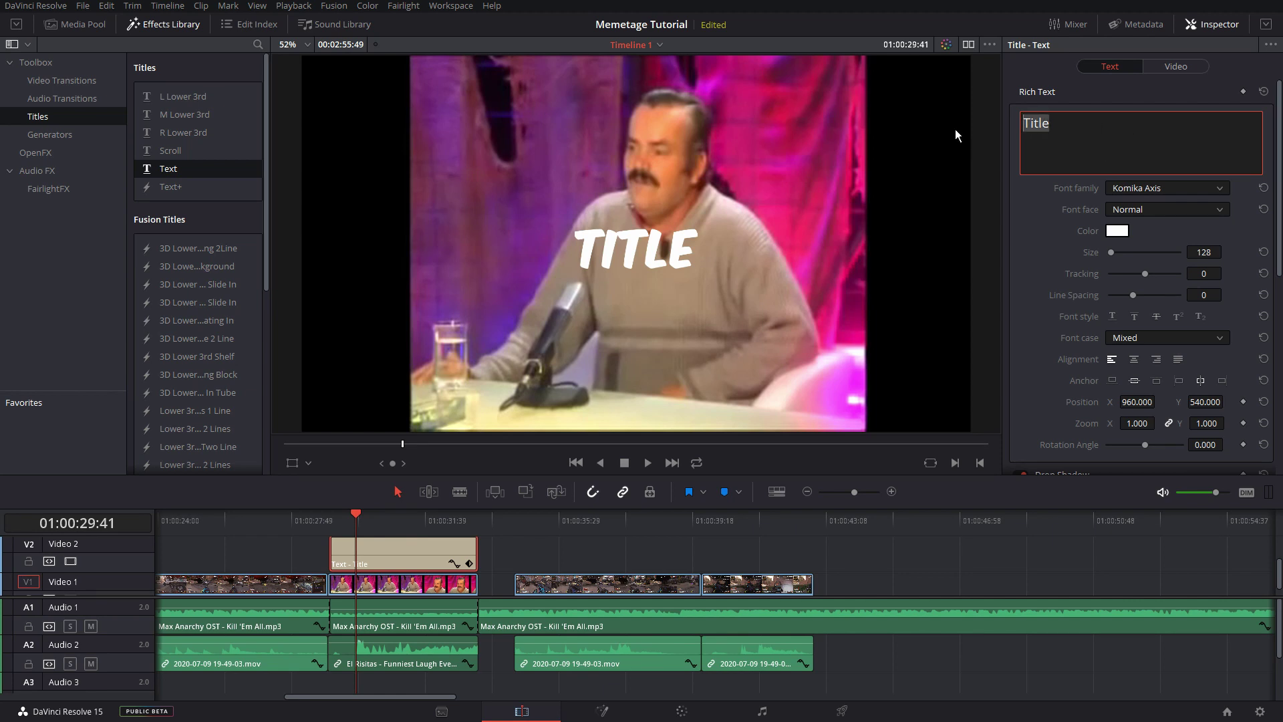
{"action": "key", "text": "BackSpace"}
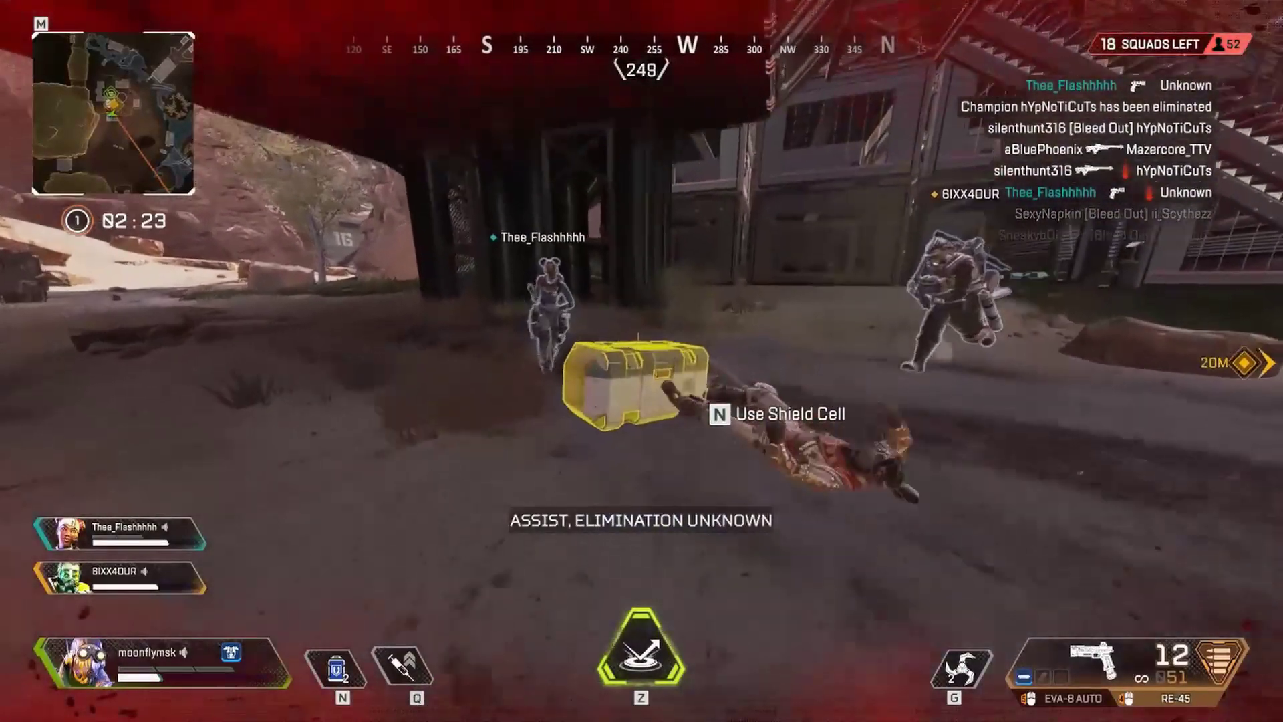
{"action": "key", "text": "e"}
{"action": "left_click", "coordinate": [401, 298]}
{"action": "left_click", "coordinate": [321, 327]}
{"action": "left_click", "coordinate": [275, 421]}
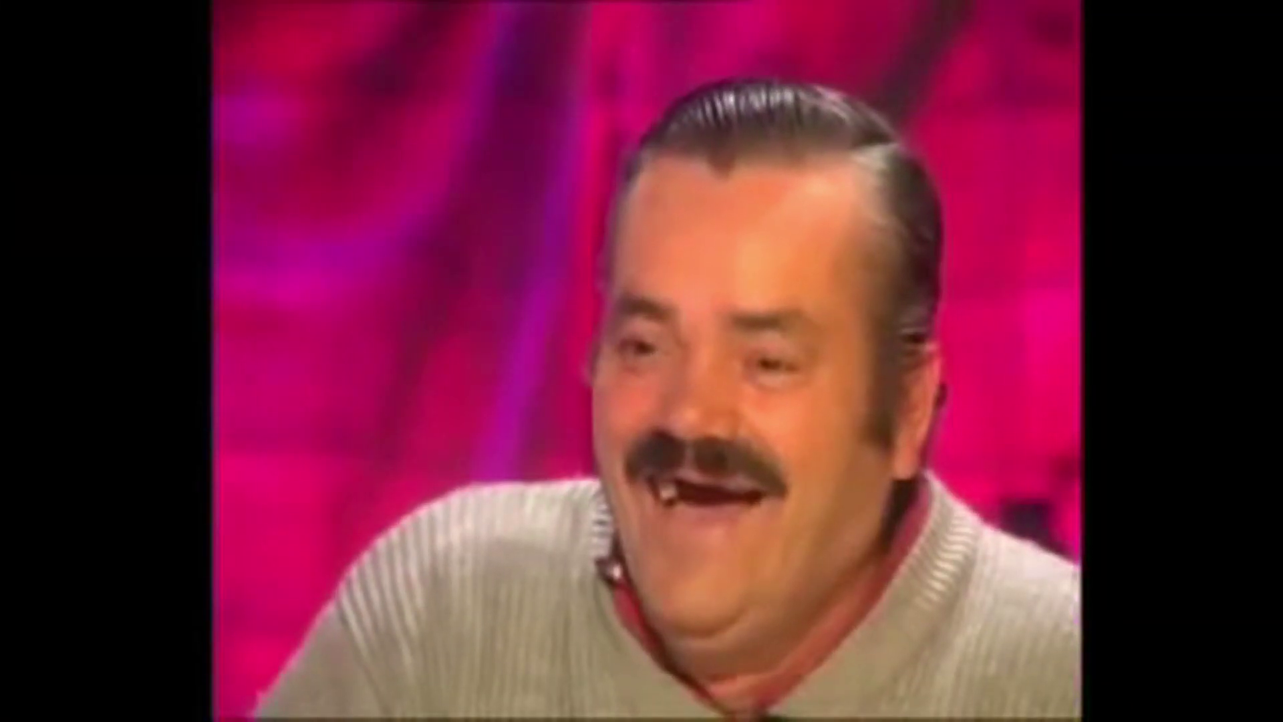
- Shift the V4 'It is what it is' meme clip 19 frames later and set its opacity to 43.48
{"action": "key", "text": "Escape"}
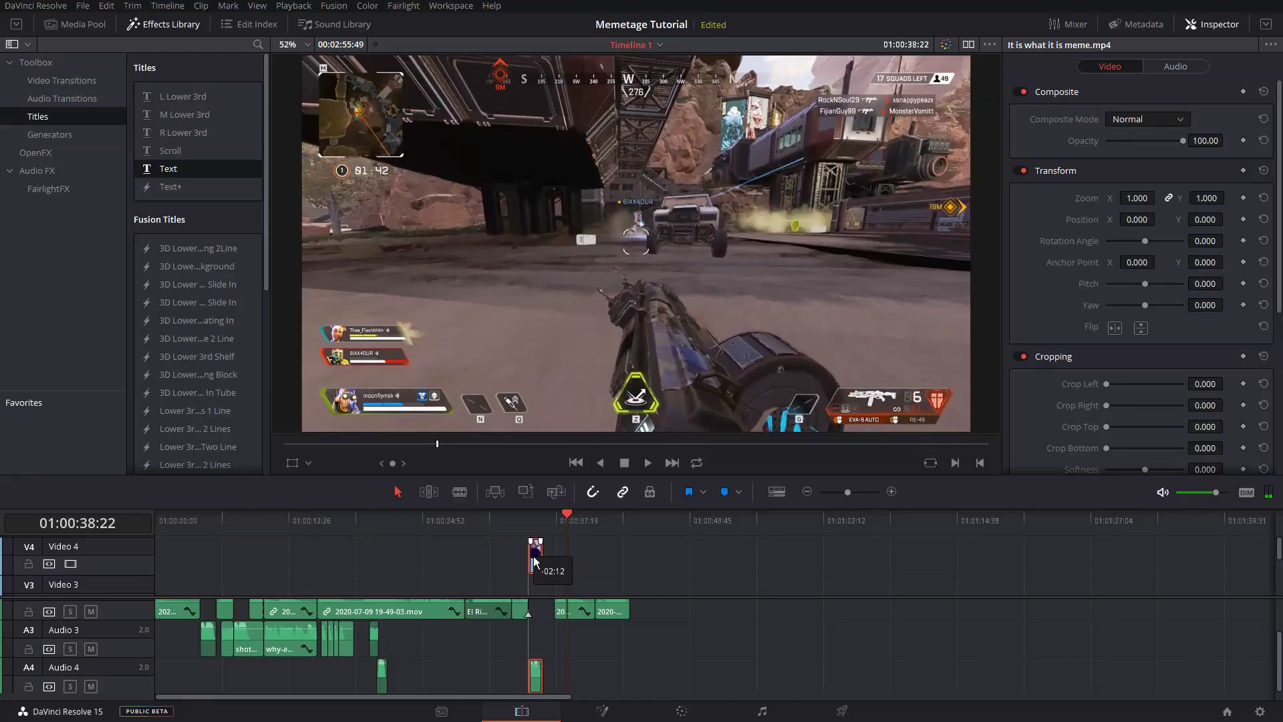
{"action": "left_click", "coordinate": [513, 518]}
{"action": "key", "text": "space"}
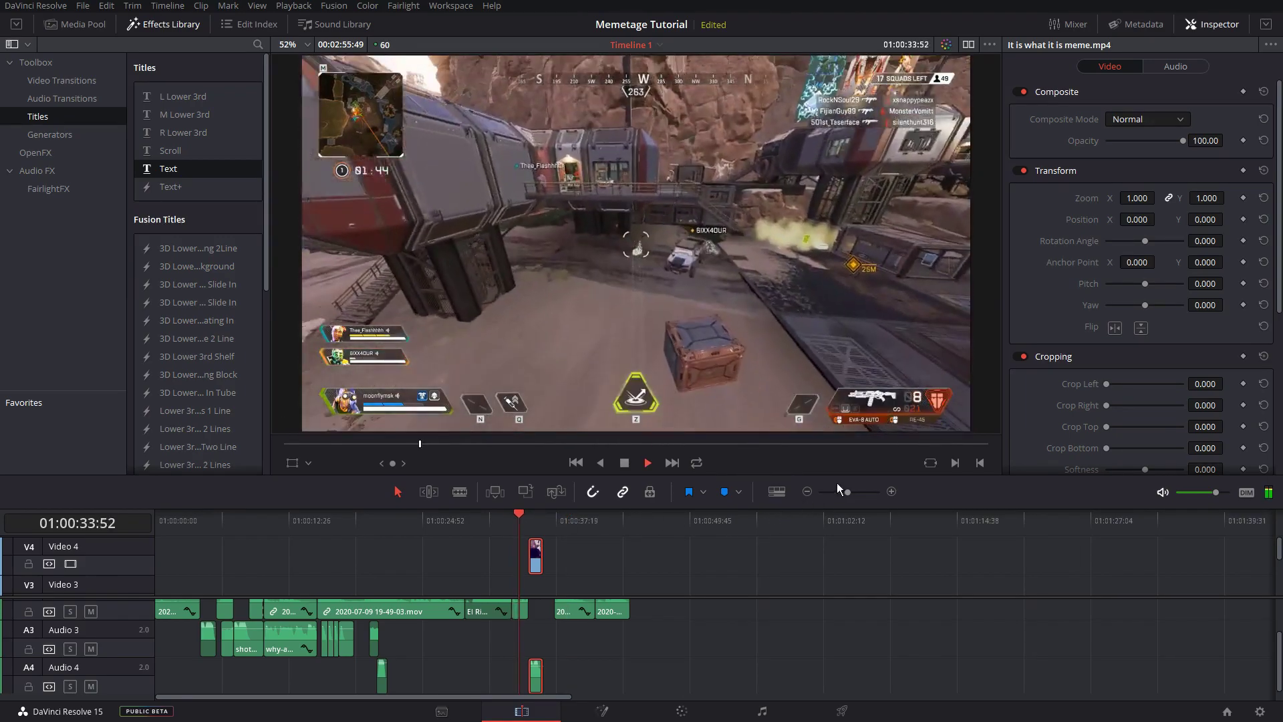
{"action": "left_click_drag", "start_coordinate": [852, 490], "coordinate": [857, 490]}
{"action": "key", "text": "space"}
{"action": "left_click_drag", "start_coordinate": [698, 523], "coordinate": [777, 554]}
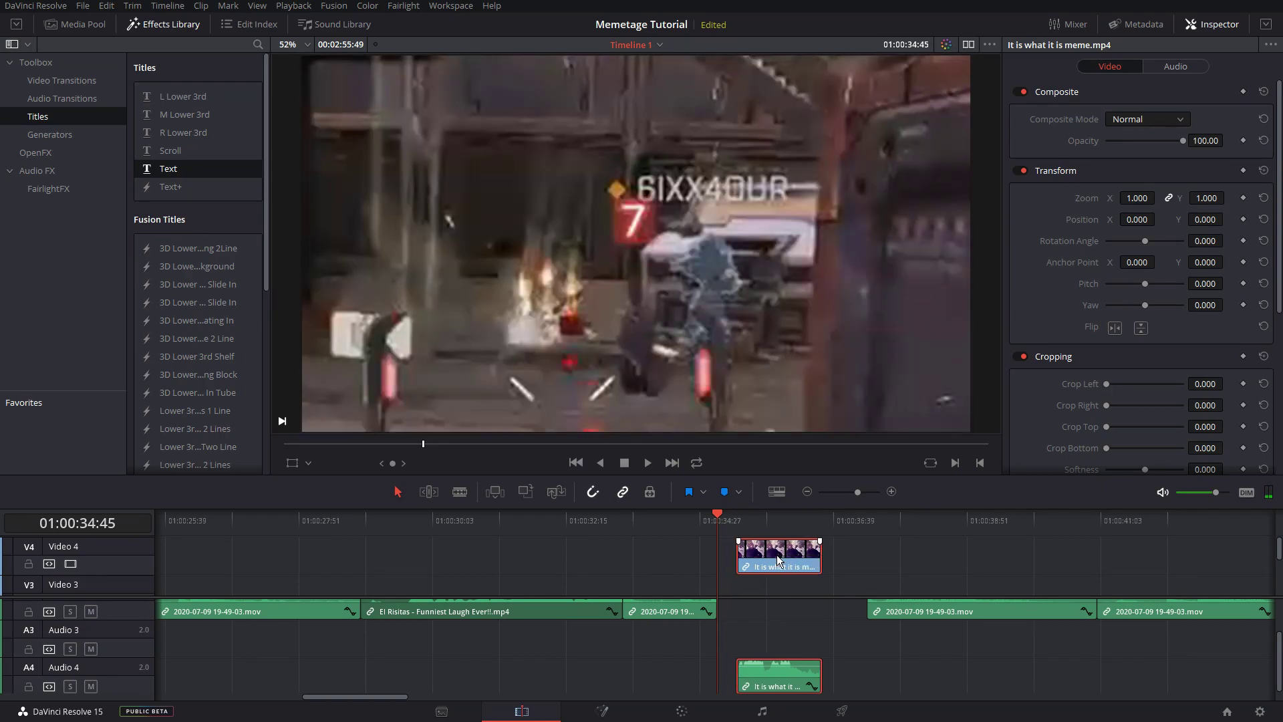
{"action": "key", "text": "space"}
{"action": "key", "text": "space"}
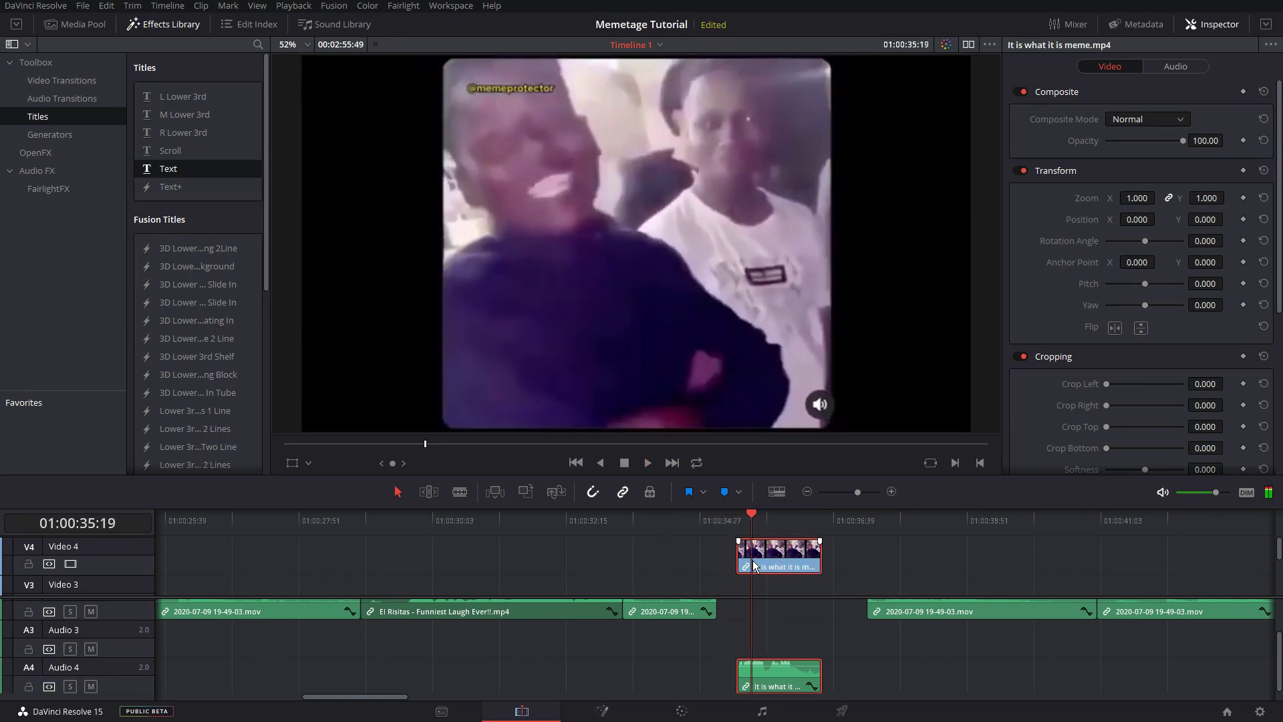
{"action": "left_click_drag", "start_coordinate": [1173, 140], "coordinate": [1140, 147]}
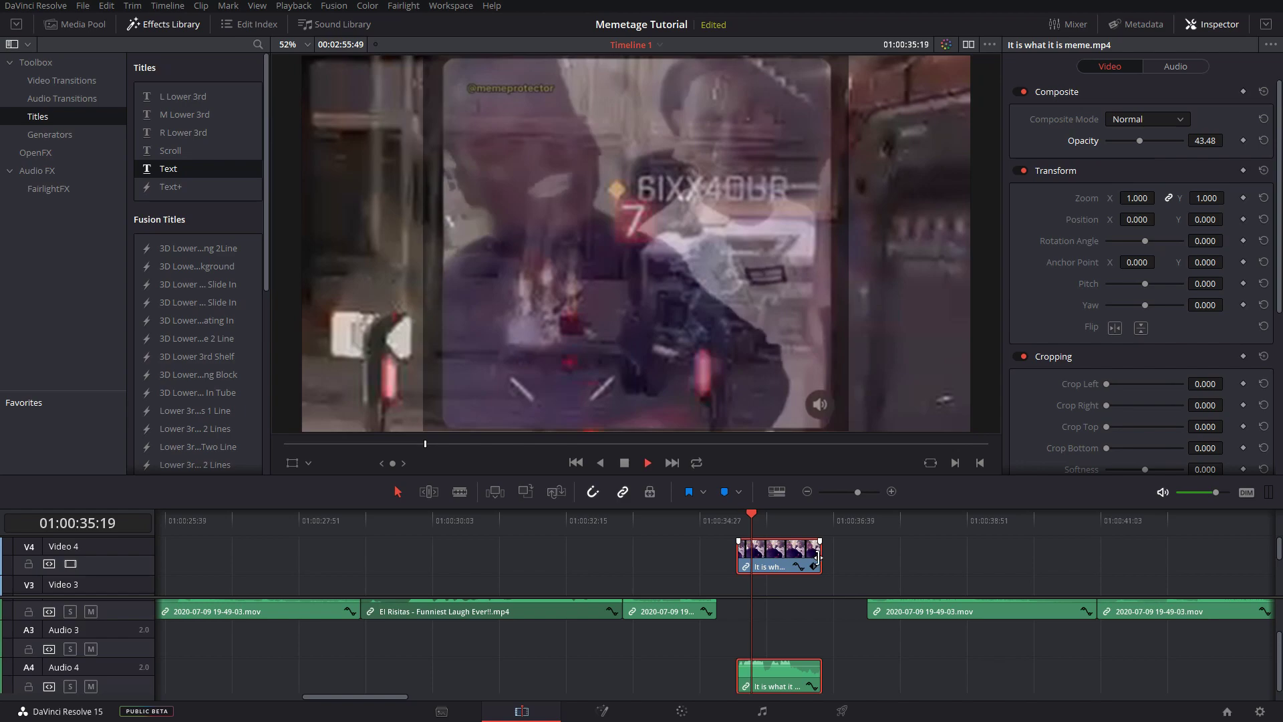
{"action": "key", "text": "space"}
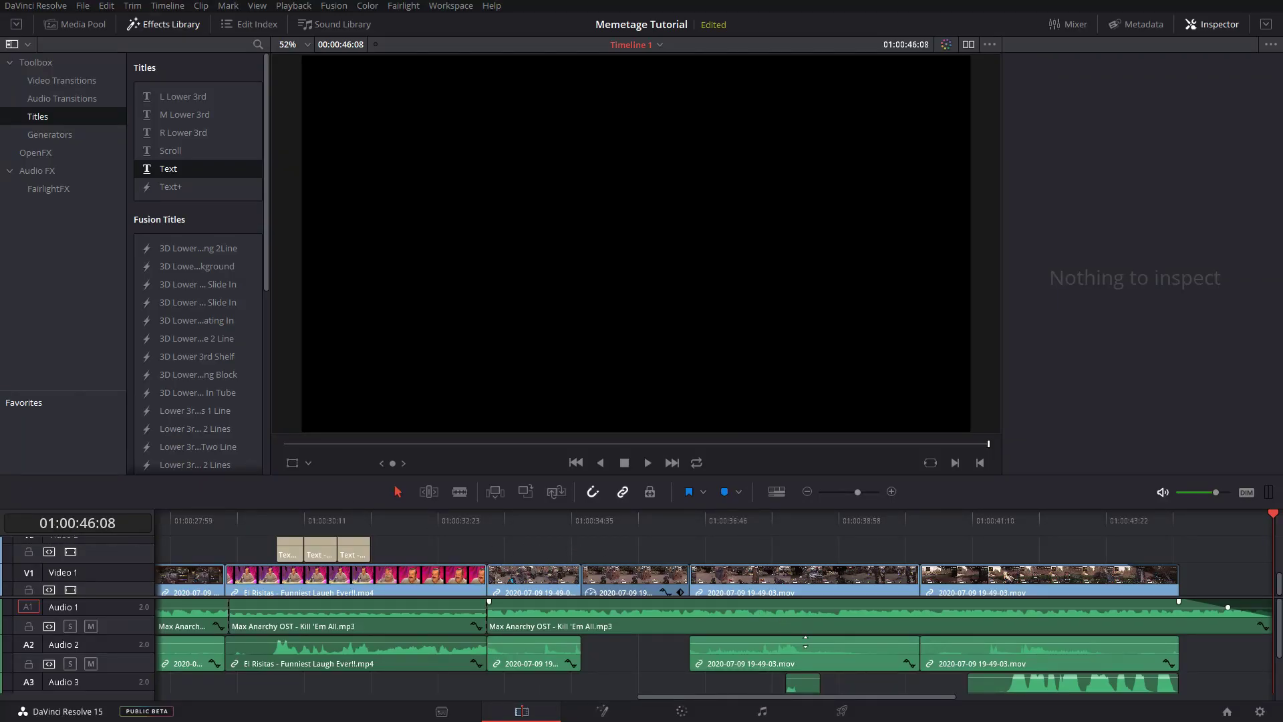
- On the Deliver page, choose the YouTube 1080p preset and the Exported Videos output folder
{"action": "left_click", "coordinate": [843, 712]}
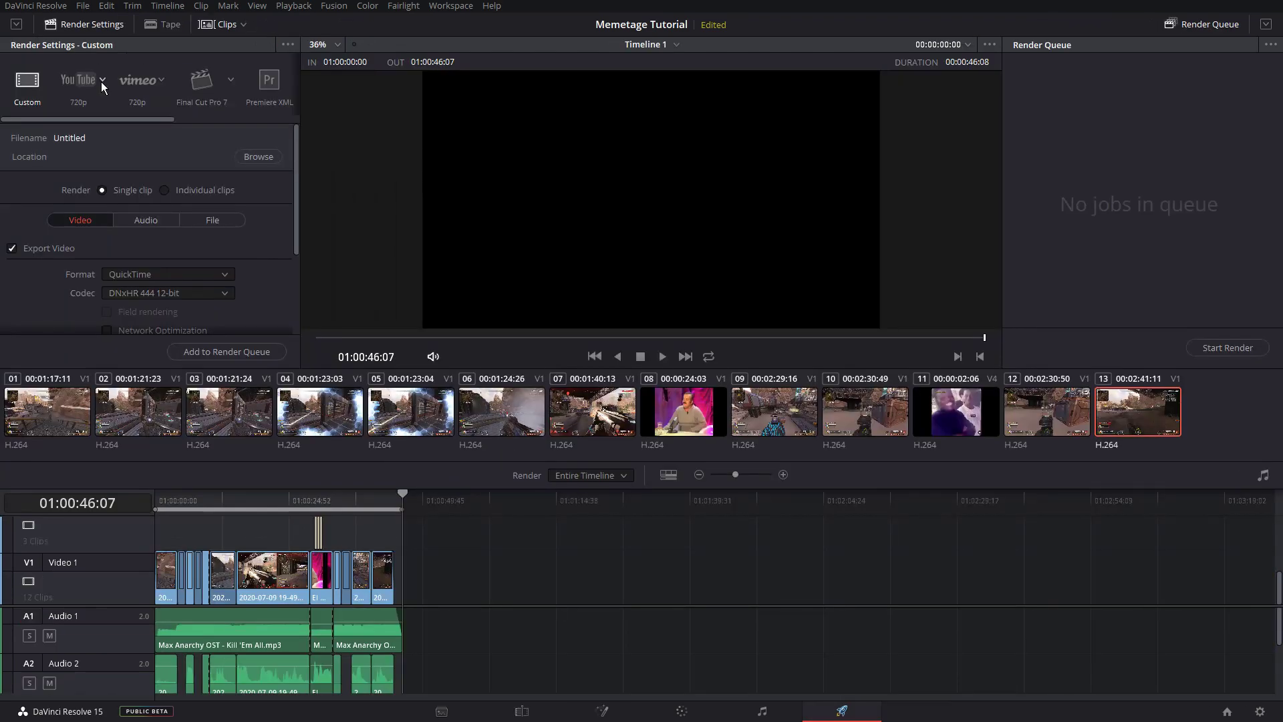
{"action": "left_click", "coordinate": [102, 80]}
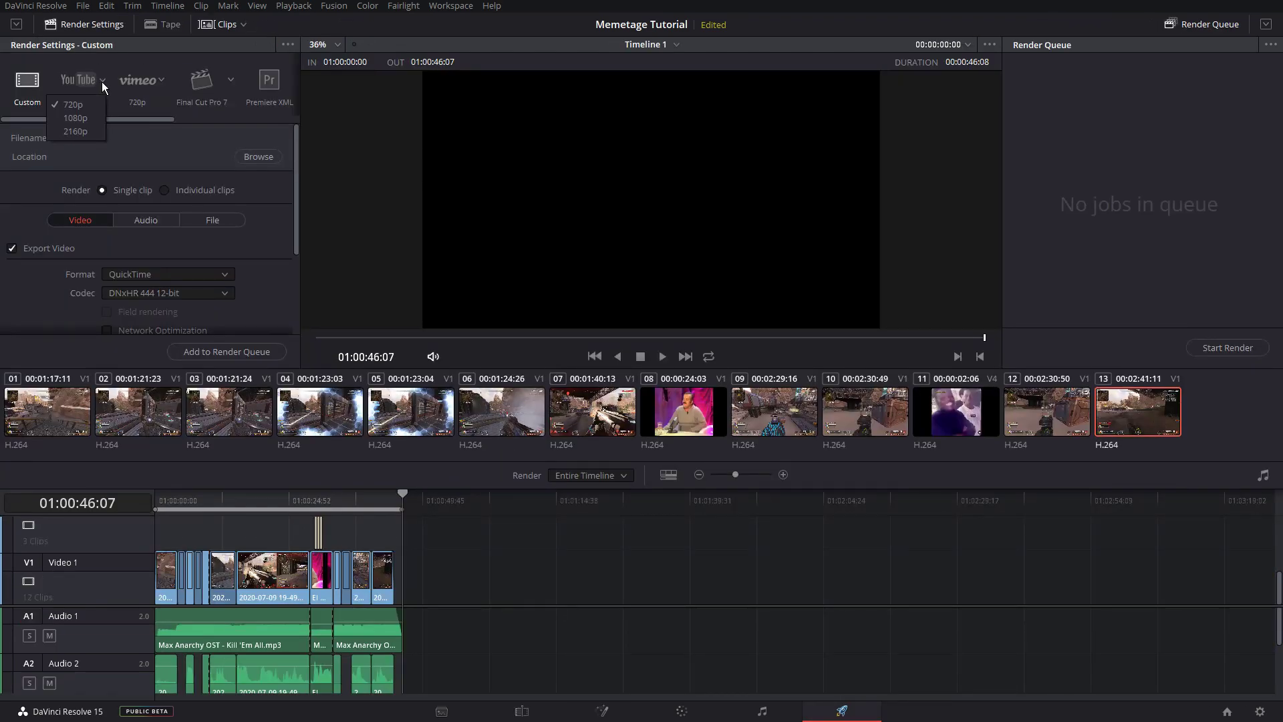
{"action": "left_click", "coordinate": [91, 118]}
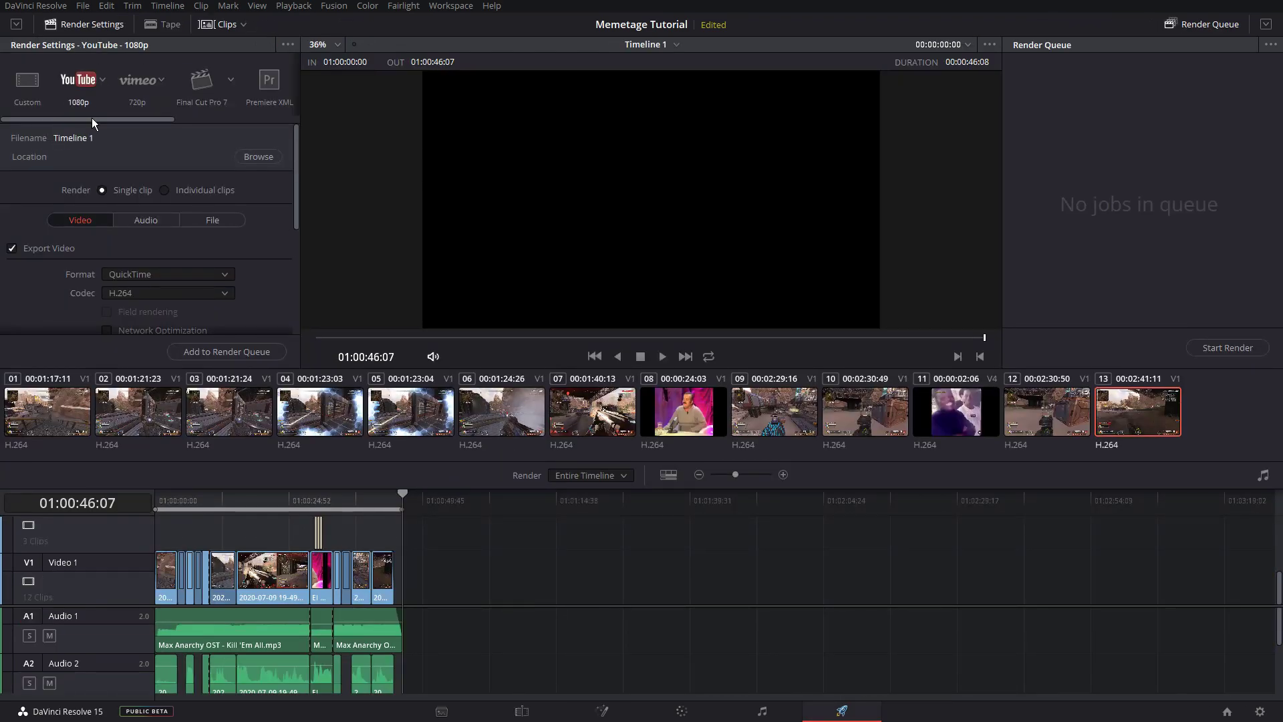
{"action": "left_click", "coordinate": [259, 156]}
{"action": "left_click", "coordinate": [561, 214]}
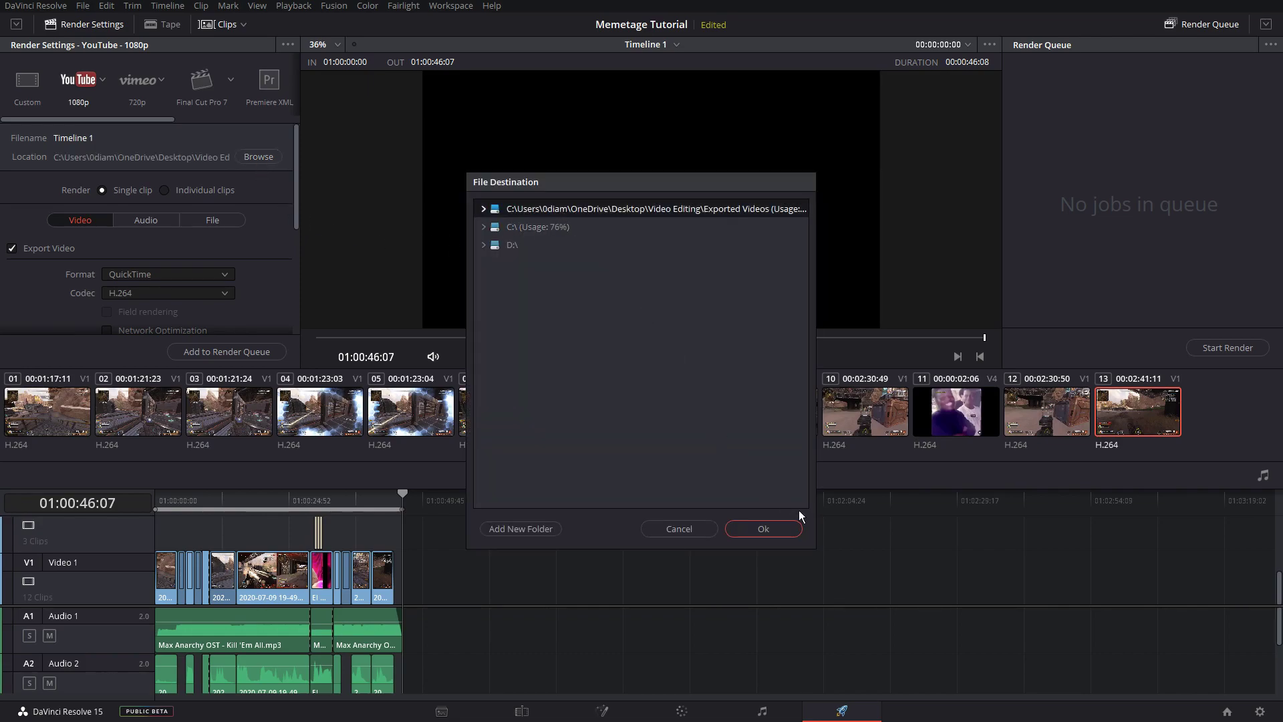
{"action": "left_click", "coordinate": [761, 527]}
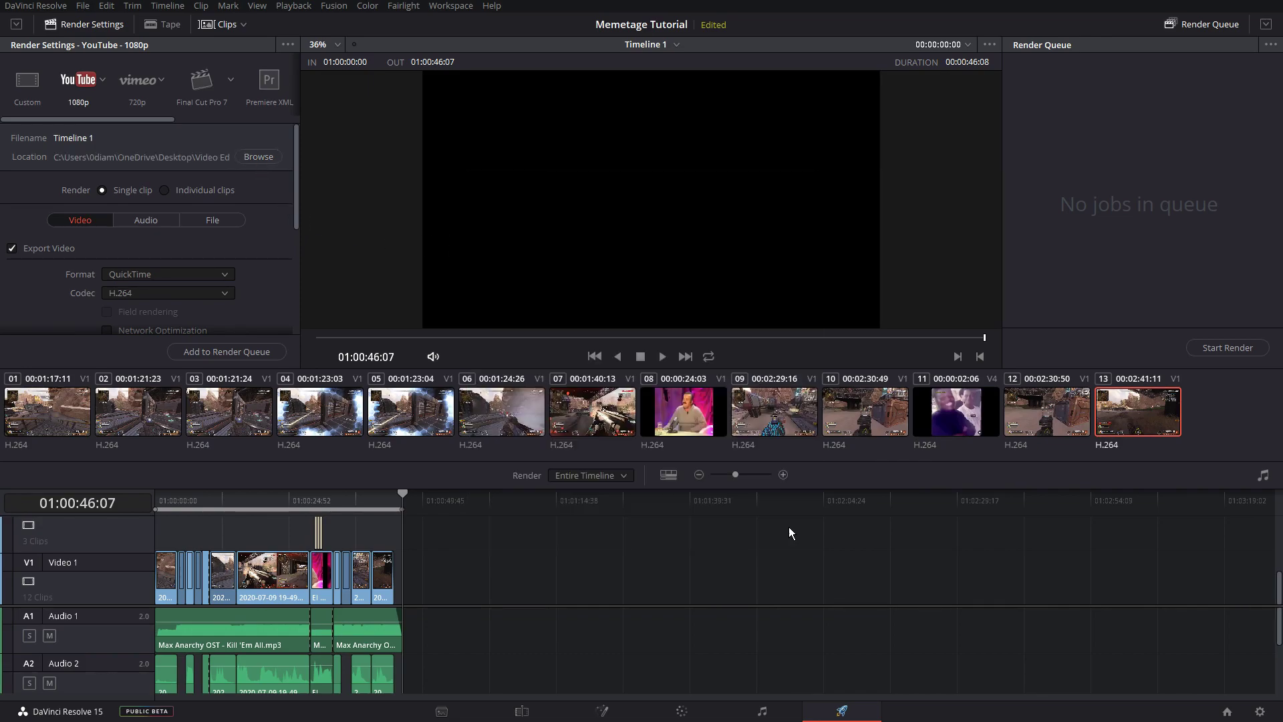
- Name the output file 'Memetage Video Tutorial' and add the job to the render queue
{"action": "left_click", "coordinate": [211, 221]}
{"action": "left_click", "coordinate": [194, 279]}
{"action": "type", "text": "Memetage"}
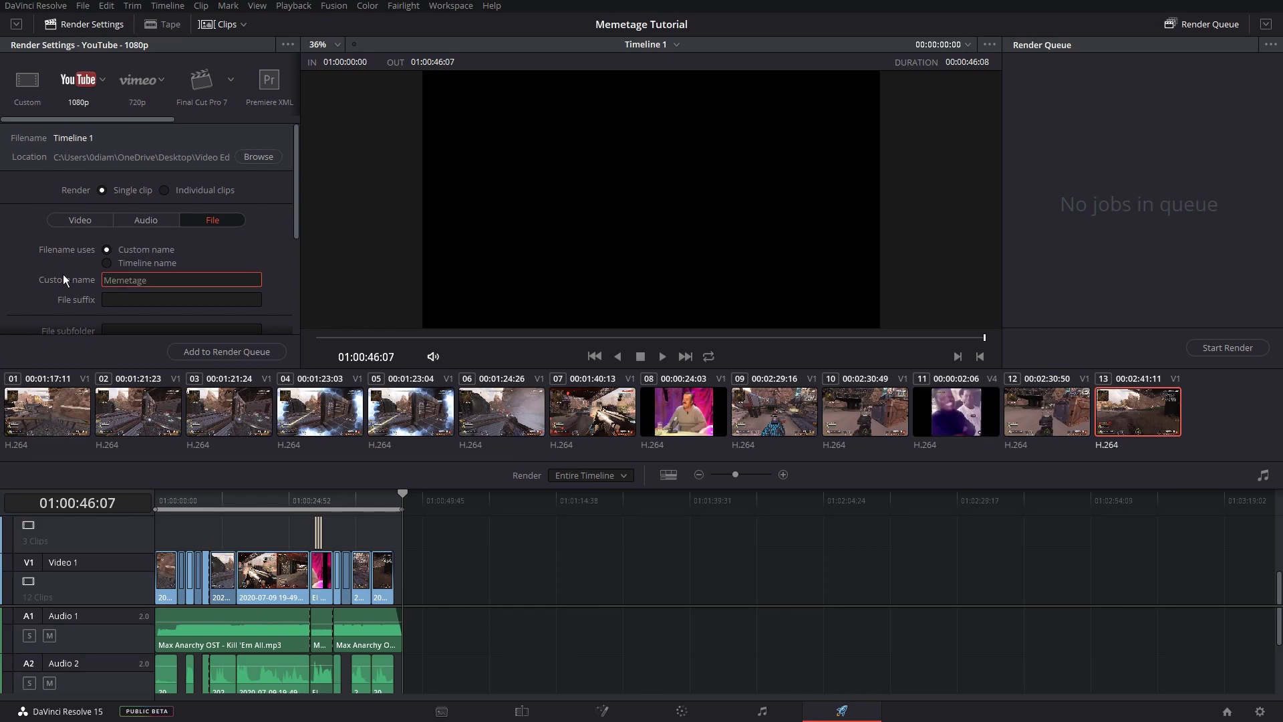
{"action": "type", "text": " Video Tutorial"}
{"action": "key", "text": "Return"}
{"action": "left_click", "coordinate": [234, 350]}
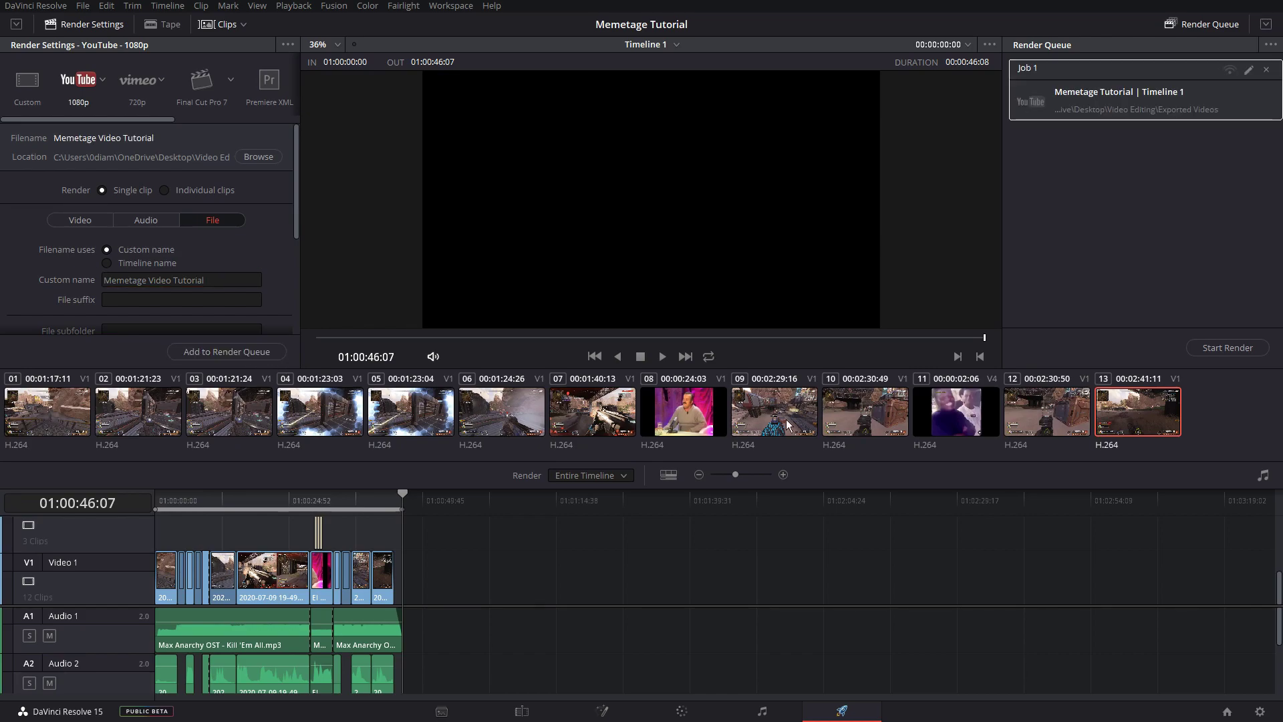